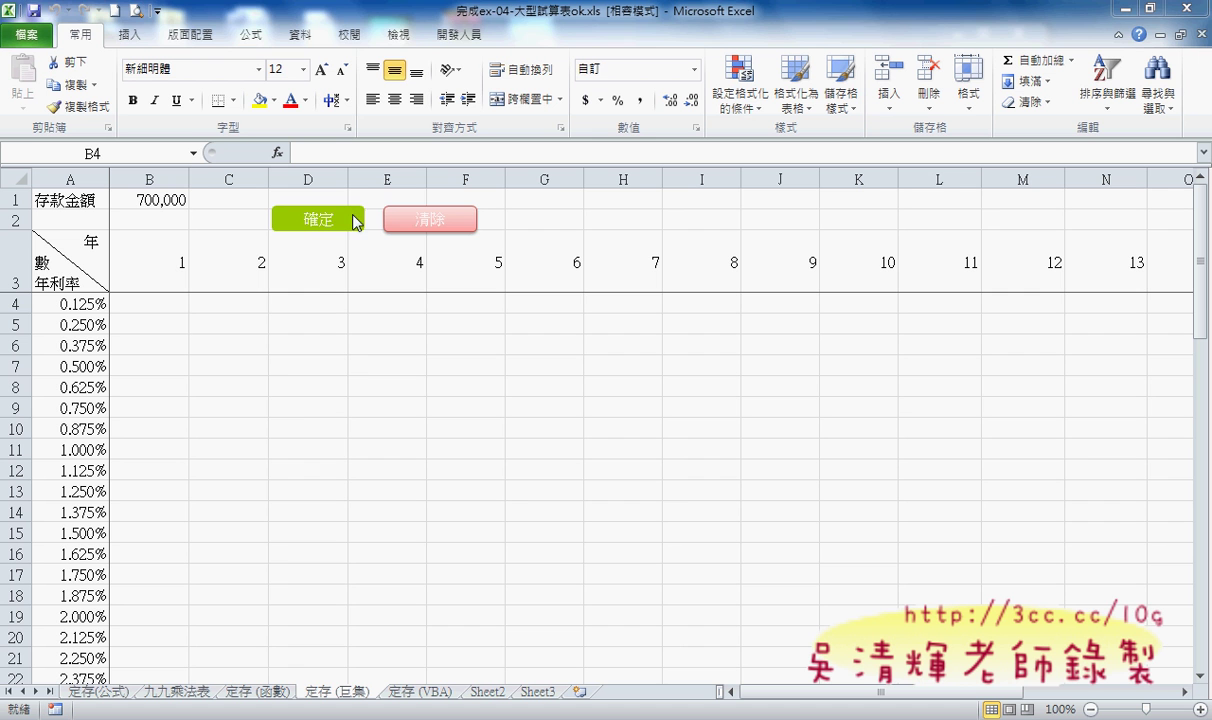
Step: From cell B4, run the deposit macro with 800000 as the deposit so the interest table fills
{"action": "left_click", "coordinate": [158, 305]}
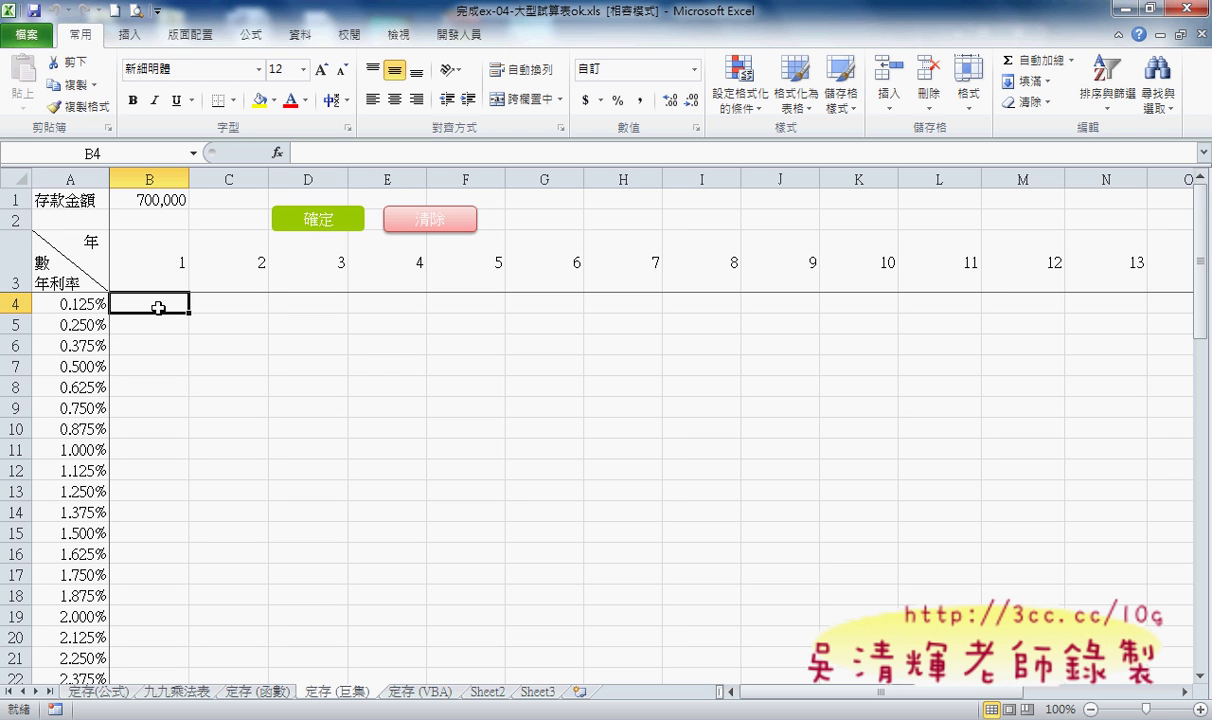
{"action": "left_click", "coordinate": [320, 222]}
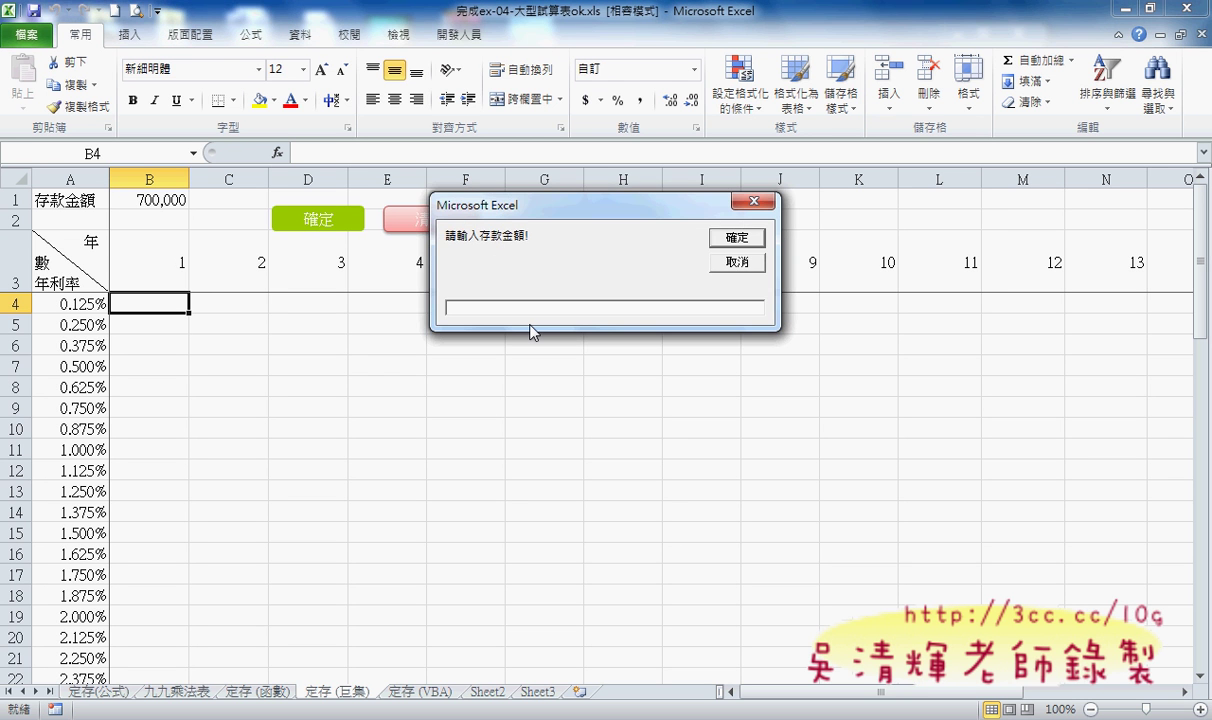
{"action": "type", "text": "800"}
{"action": "type", "text": "000"}
{"action": "left_click", "coordinate": [714, 237]}
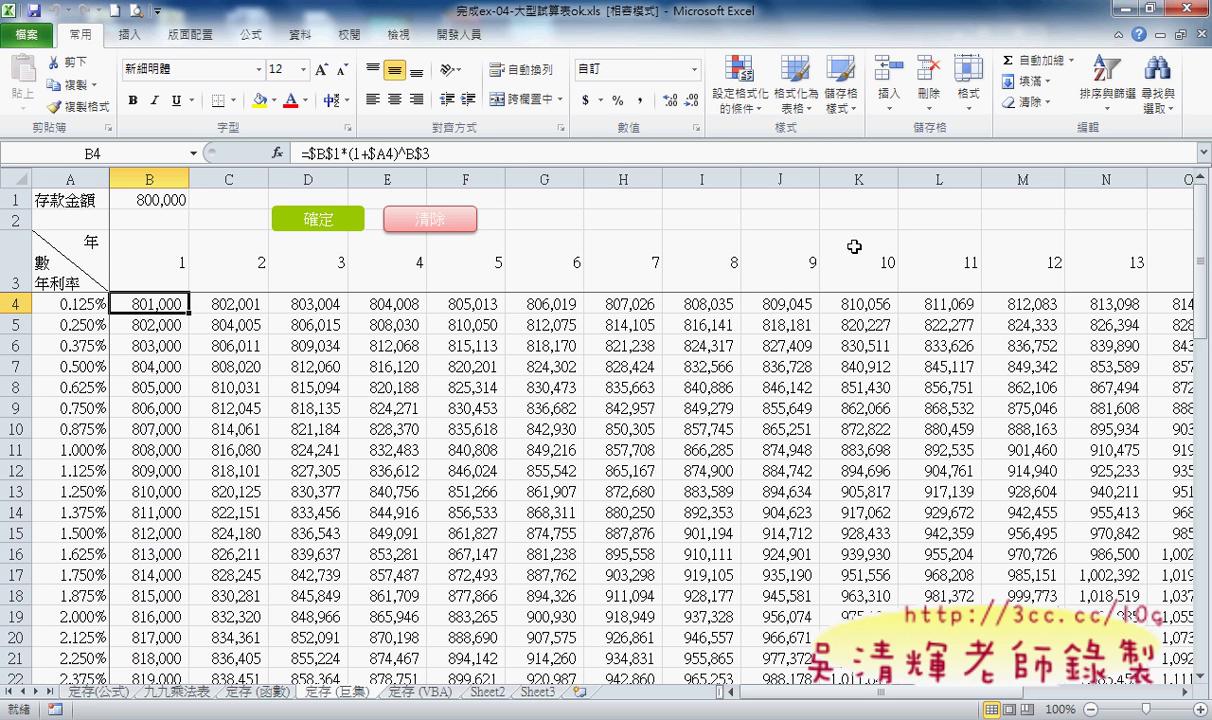
Step: Clear the table with the red 清除 button, view the 定存 (VBA) sheet, then return to 定存 (巨集)
{"action": "left_click", "coordinate": [447, 227]}
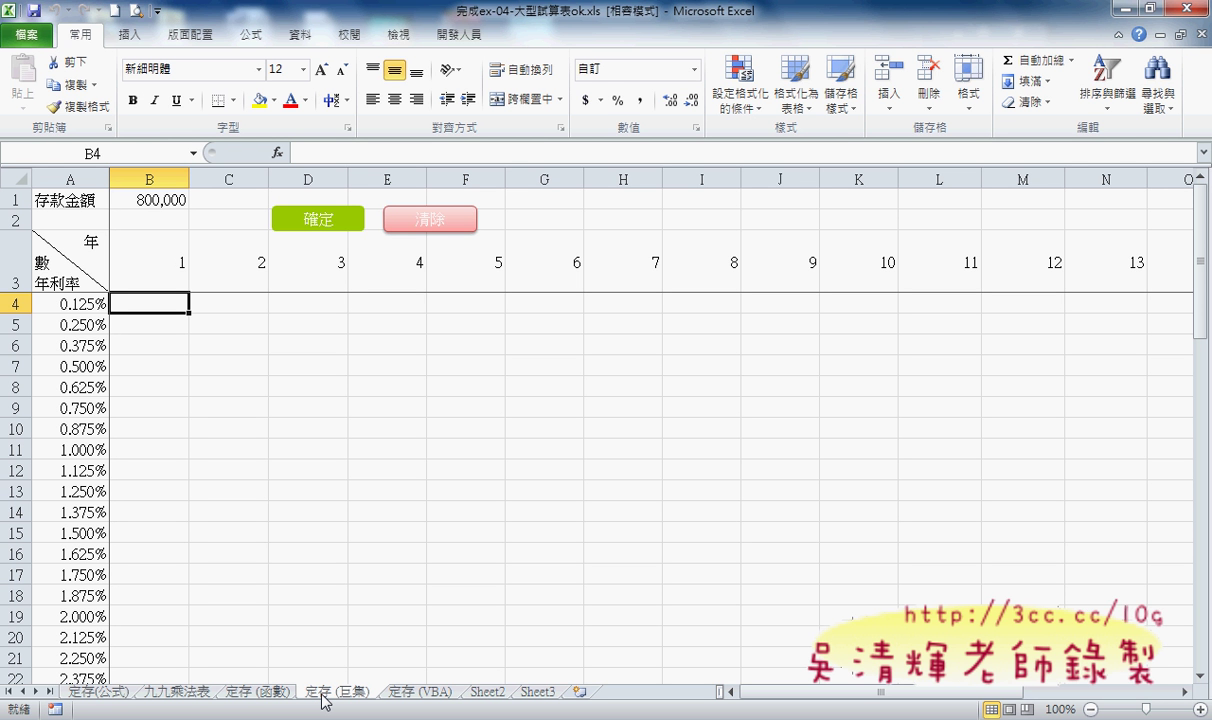
{"action": "left_click", "coordinate": [425, 693]}
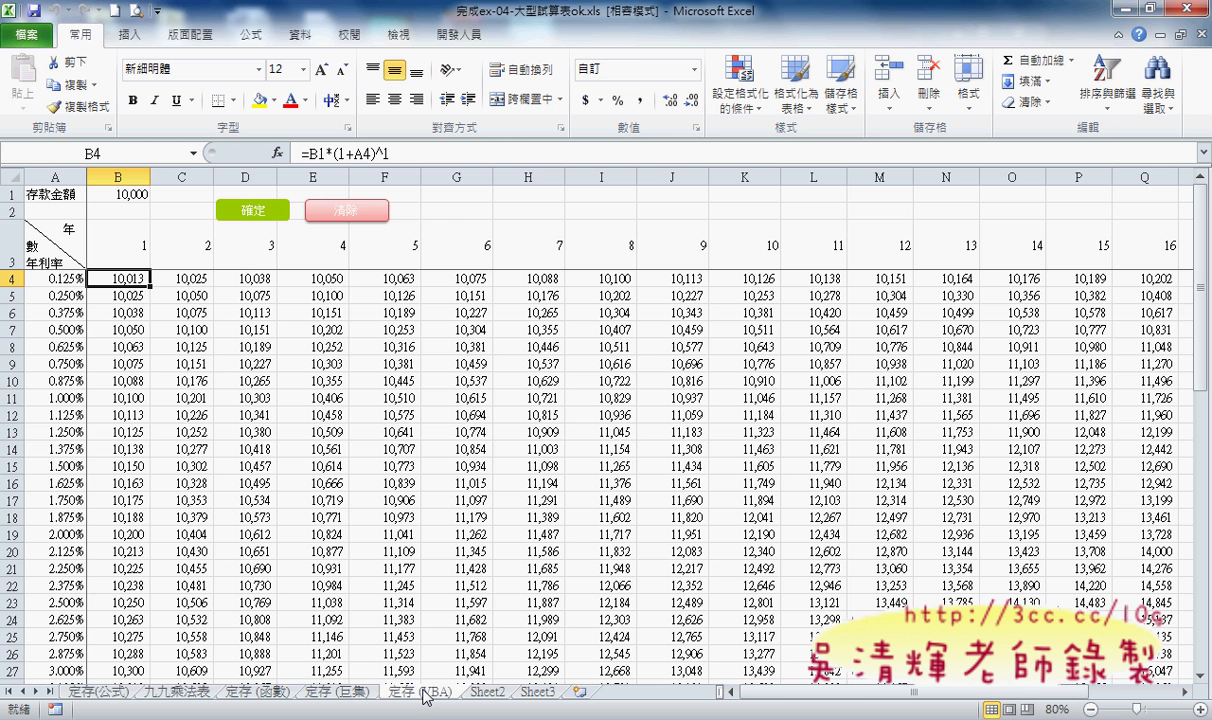
{"action": "left_click", "coordinate": [334, 691]}
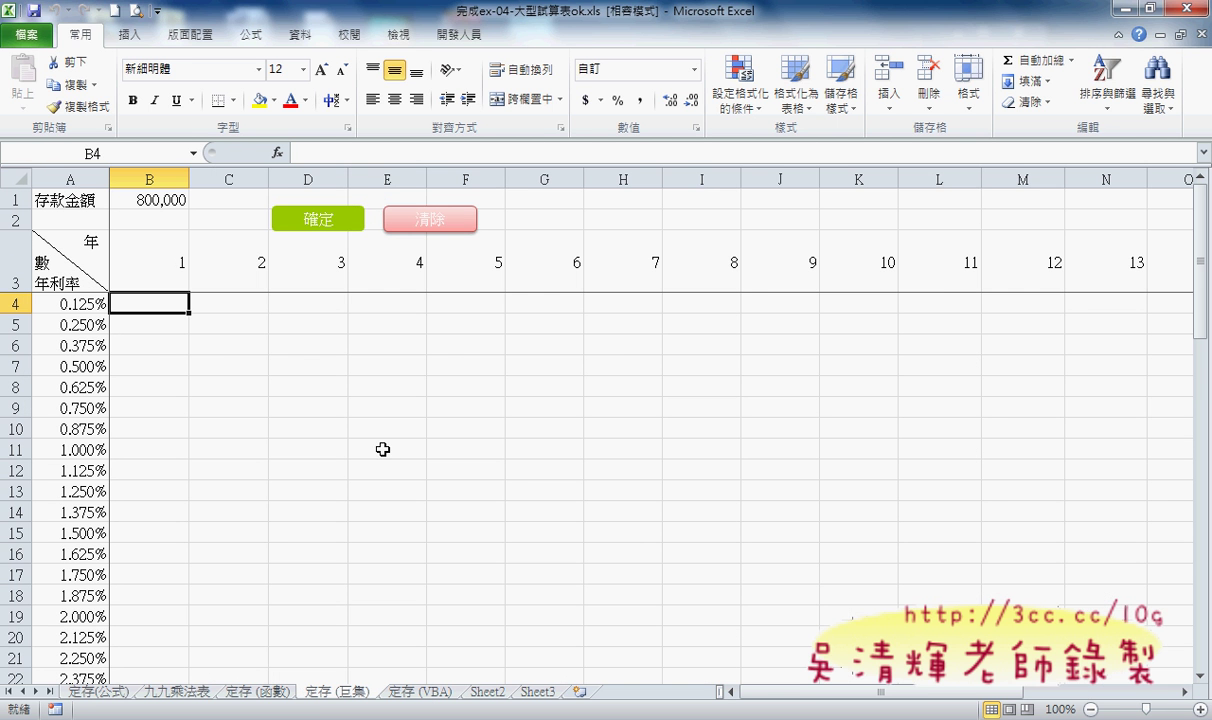
Step: Open the 計算利率 macro for editing from the 開發人員 Macros list and maximize the VBA editor
{"action": "left_click", "coordinate": [472, 38]}
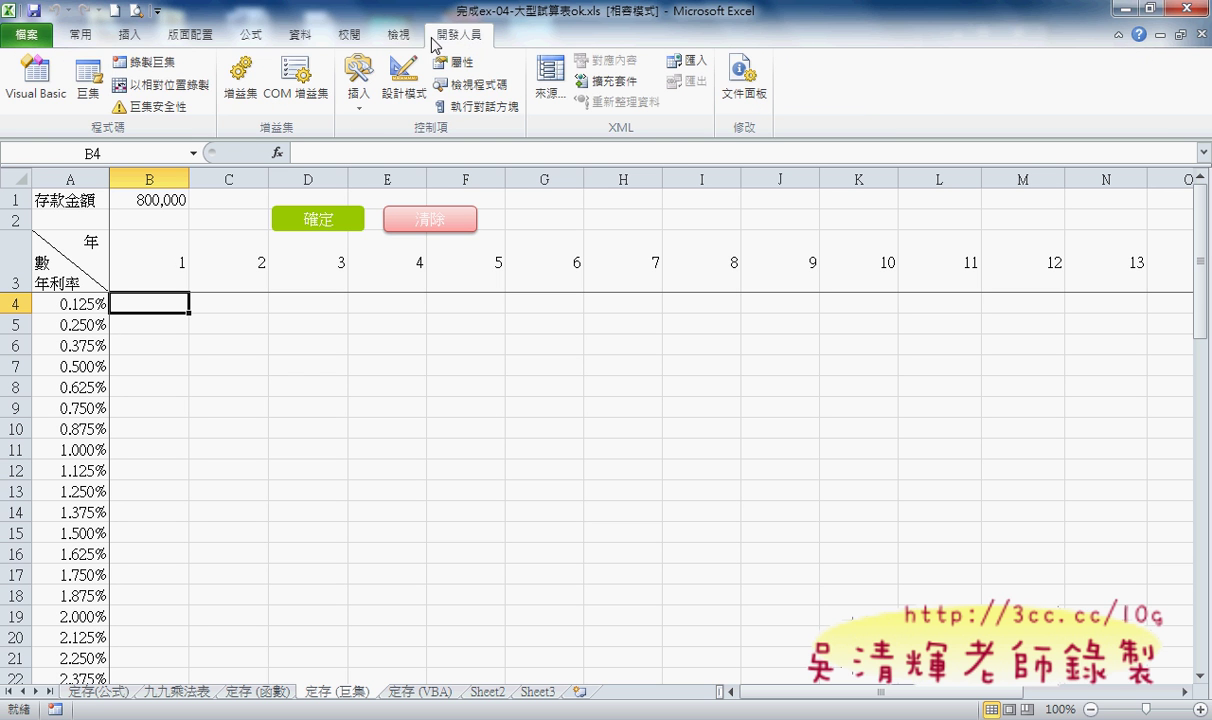
{"action": "left_click", "coordinate": [88, 95]}
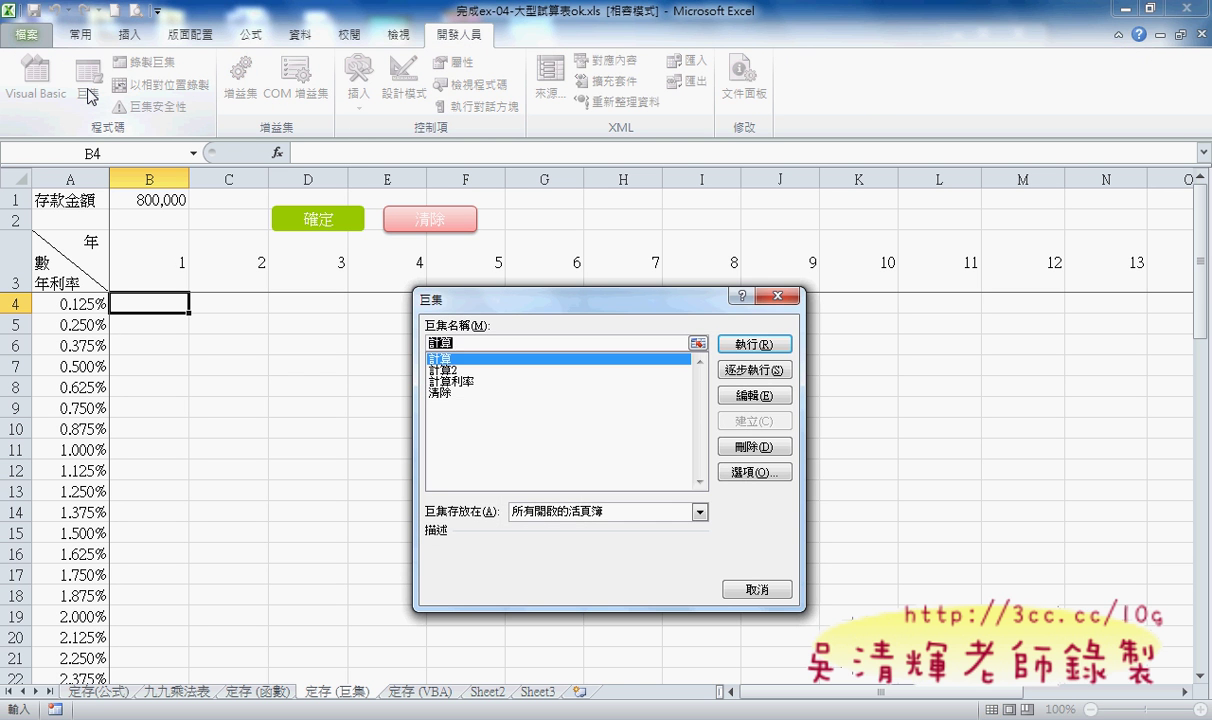
{"action": "left_click", "coordinate": [455, 381]}
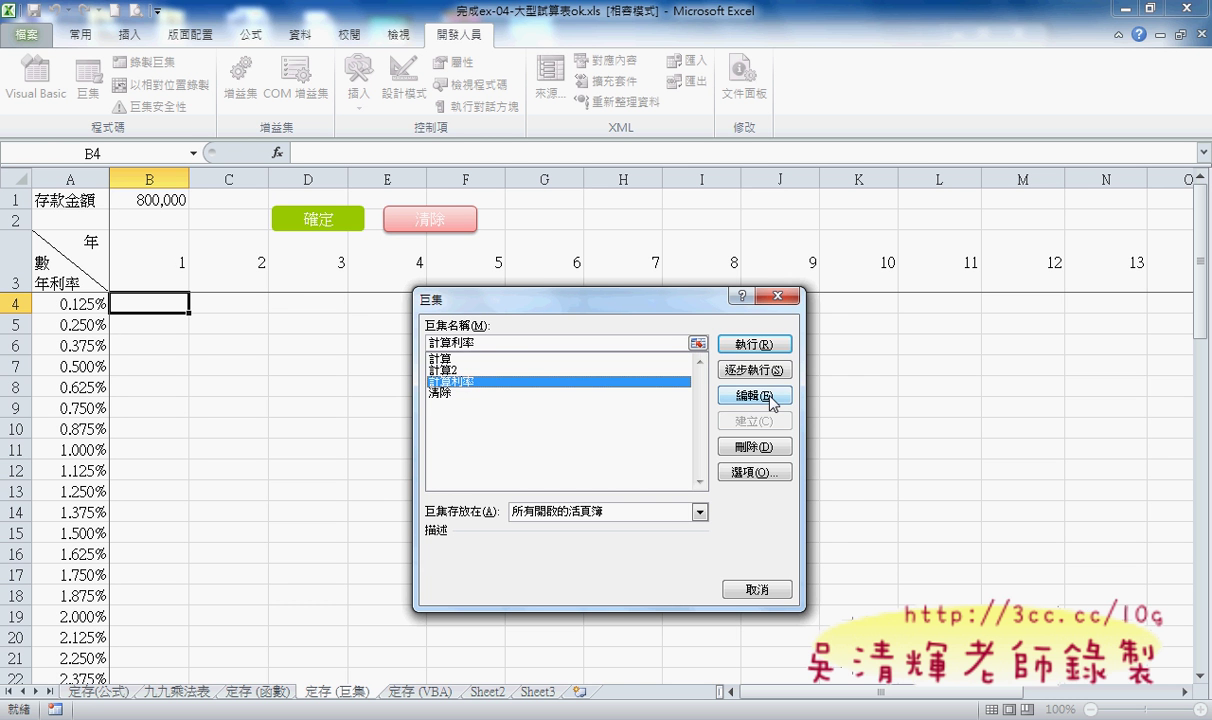
{"action": "left_click", "coordinate": [769, 397]}
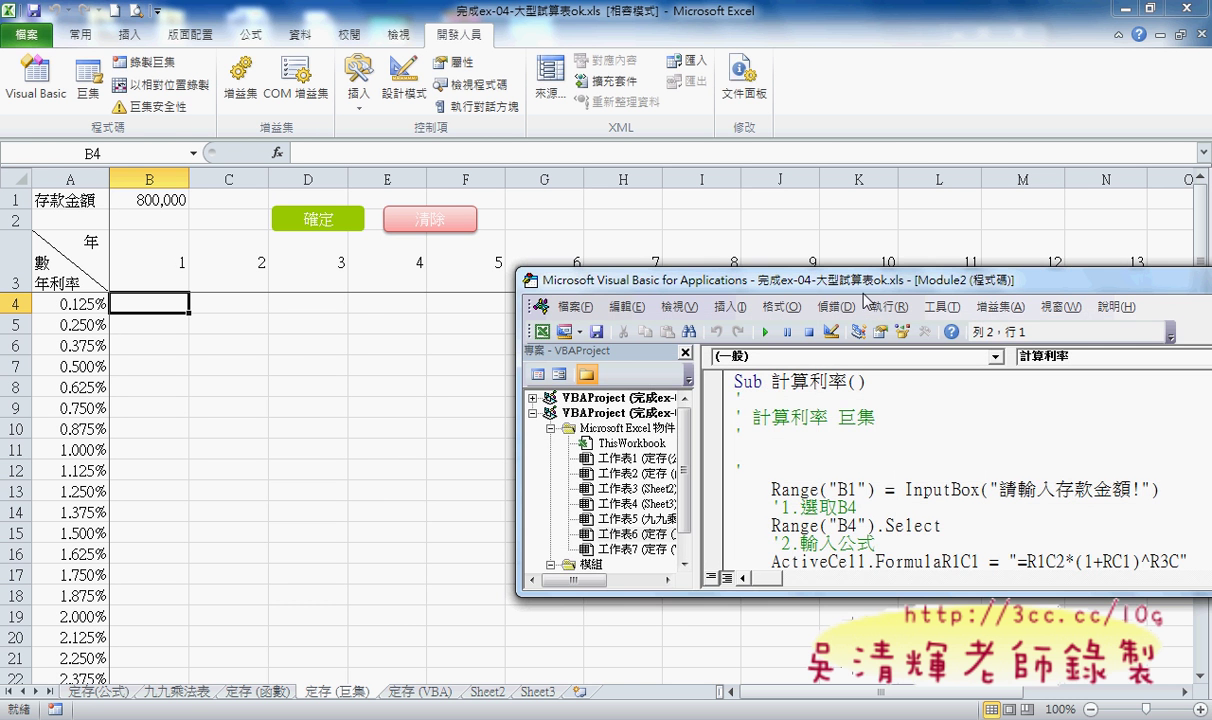
{"action": "double_click", "coordinate": [815, 280]}
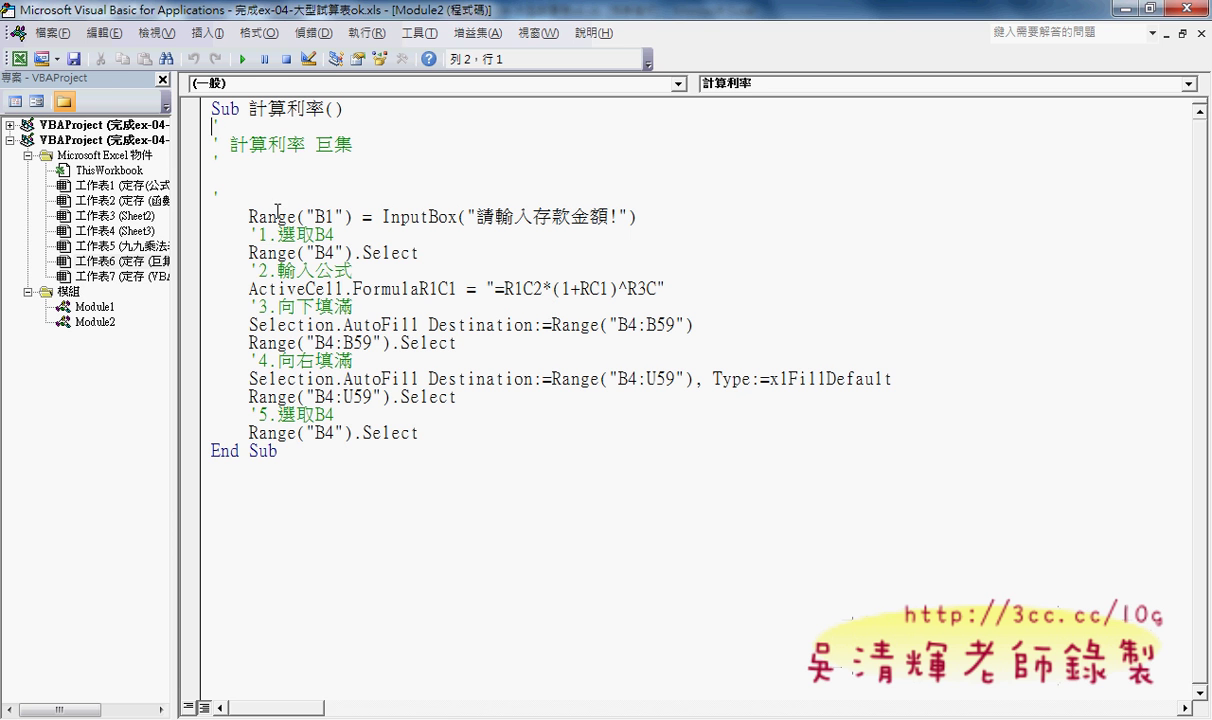
{"action": "left_click_drag", "start_coordinate": [334, 234], "coordinate": [248, 234]}
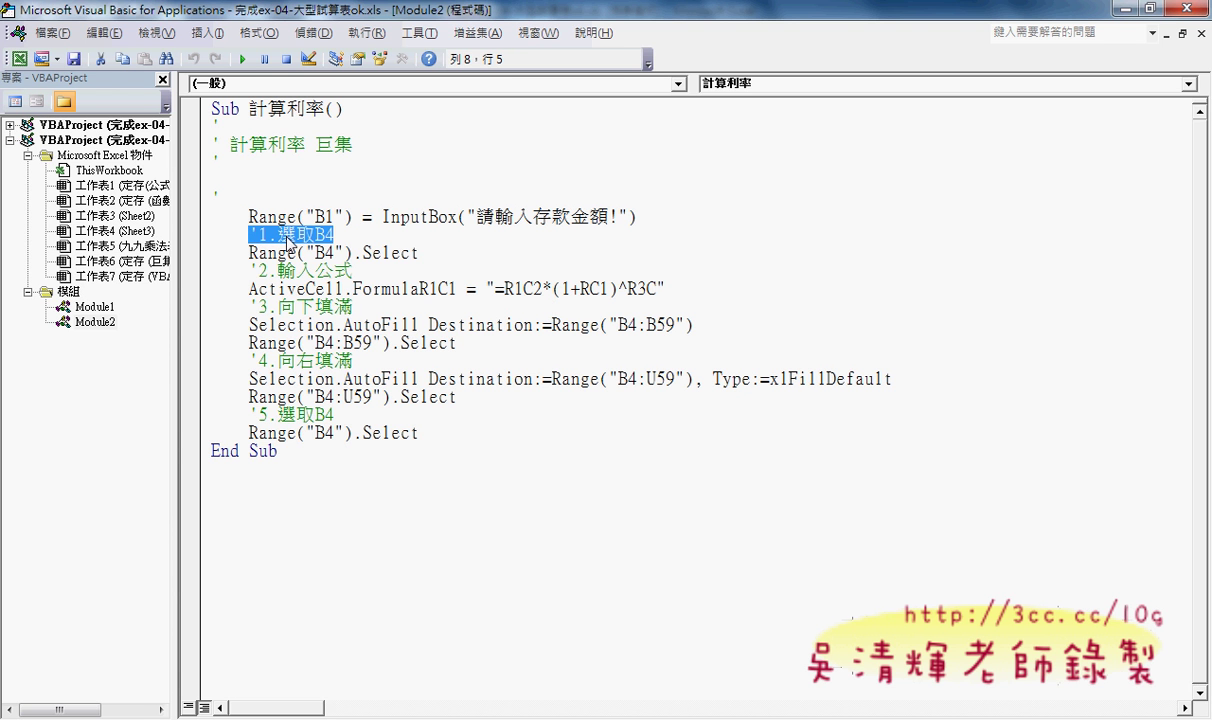
{"action": "left_click_drag", "start_coordinate": [418, 253], "coordinate": [249, 254]}
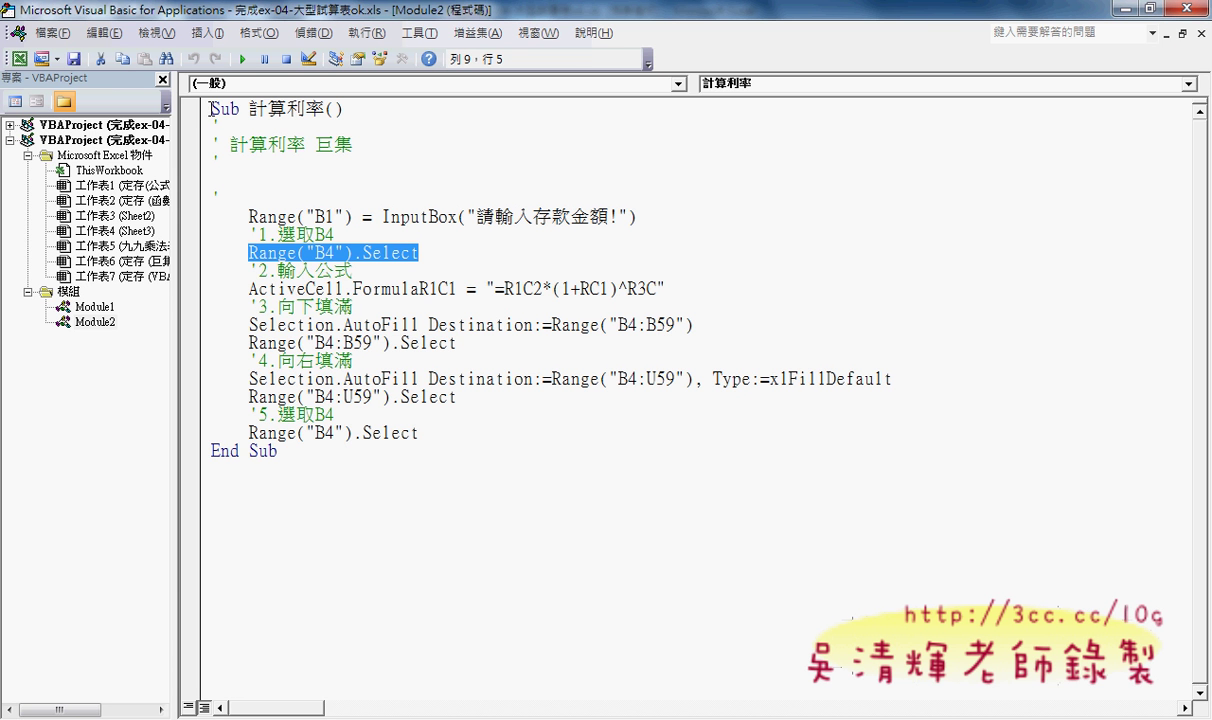
{"action": "left_click_drag", "start_coordinate": [211, 108], "coordinate": [344, 106]}
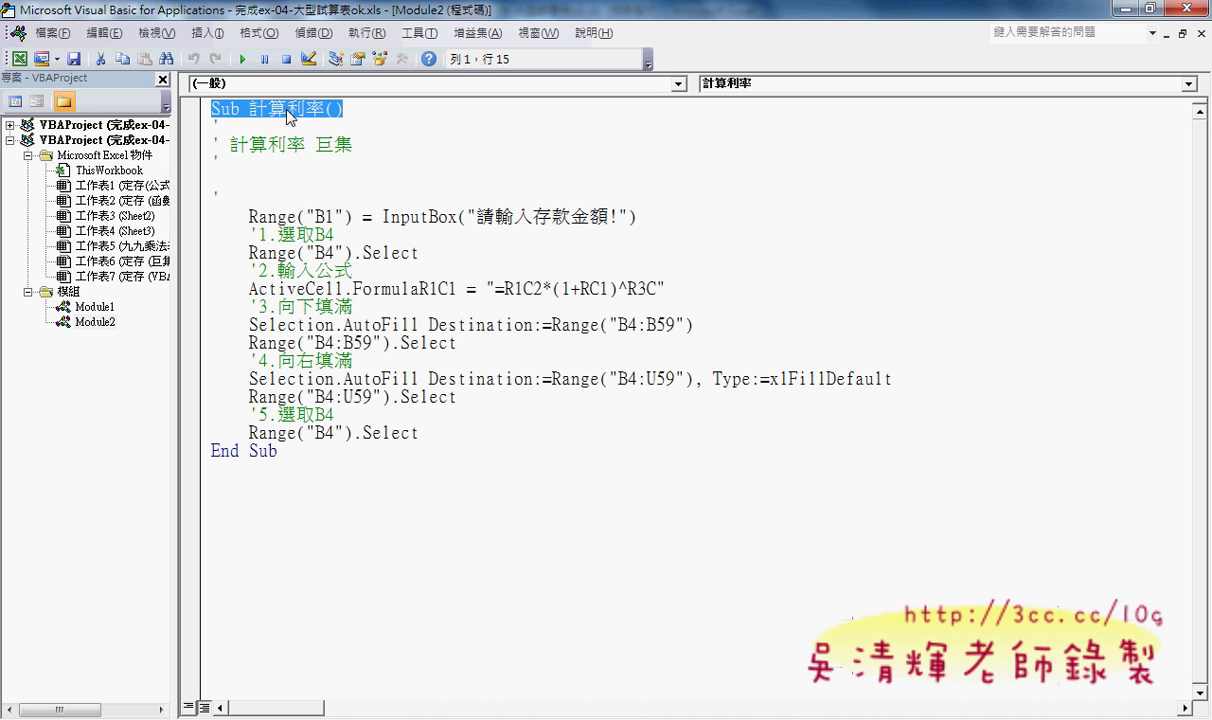
{"action": "left_click", "coordinate": [318, 451]}
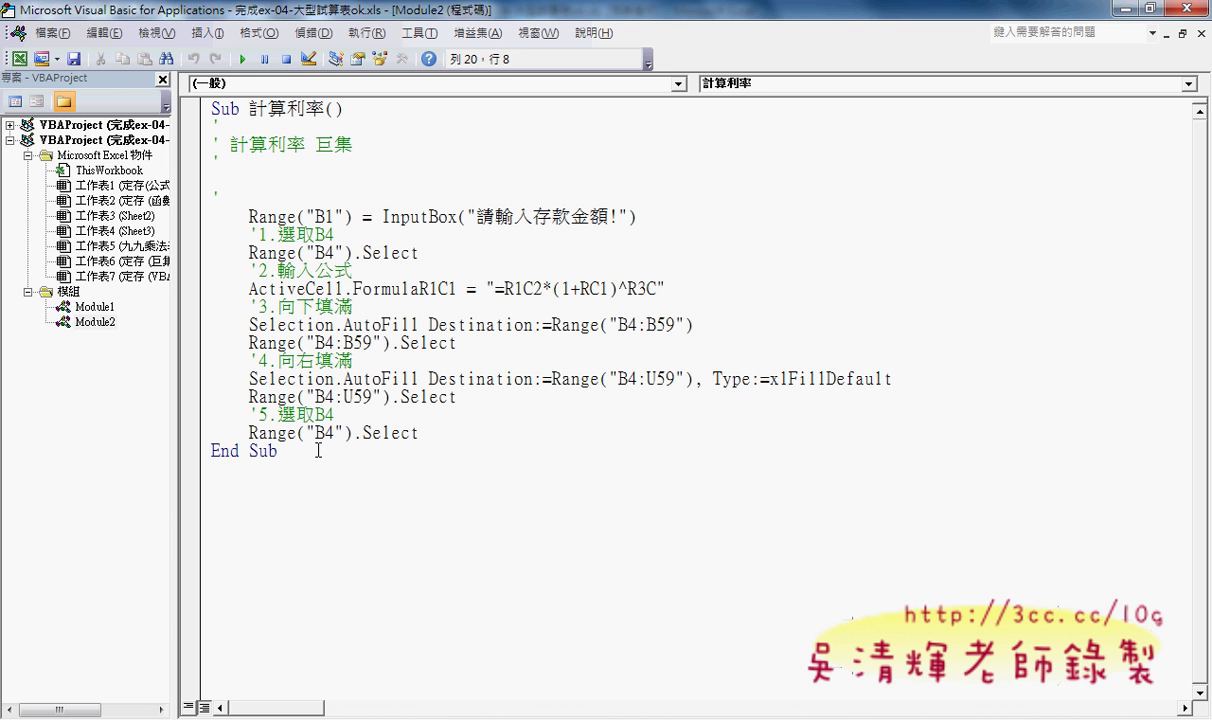
Step: Start a new line below End Sub and type sub in English input mode
{"action": "key", "text": "Return"}
{"action": "key", "text": "Return"}
{"action": "type", "text": "ㄙ"}
{"action": "key", "text": "BackSpace"}
{"action": "type", "text": "s"}
{"action": "type", "text": "ub"}
Step: Copy the name 計算利率() onto the new line as 計算利率2() and complete it with End Sub
{"action": "left_click", "coordinate": [284, 117]}
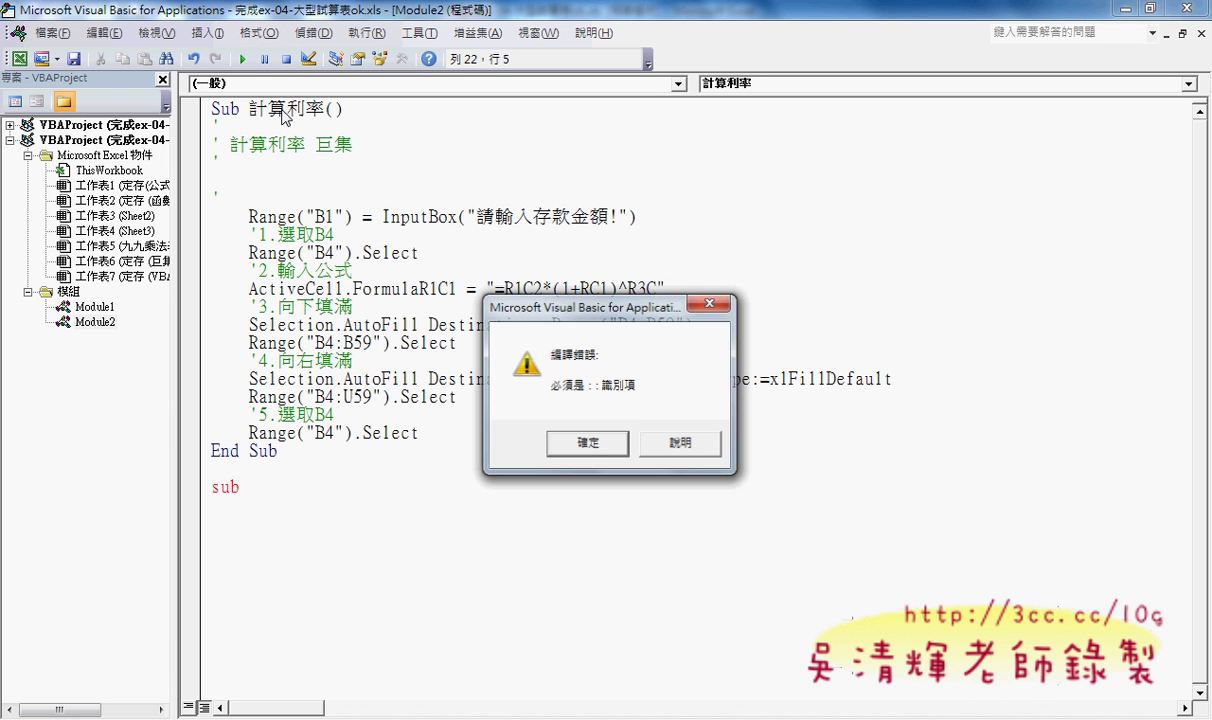
{"action": "left_click", "coordinate": [590, 440]}
{"action": "left_click_drag", "start_coordinate": [250, 108], "coordinate": [344, 108]}
{"action": "key", "text": "ctrl+c"}
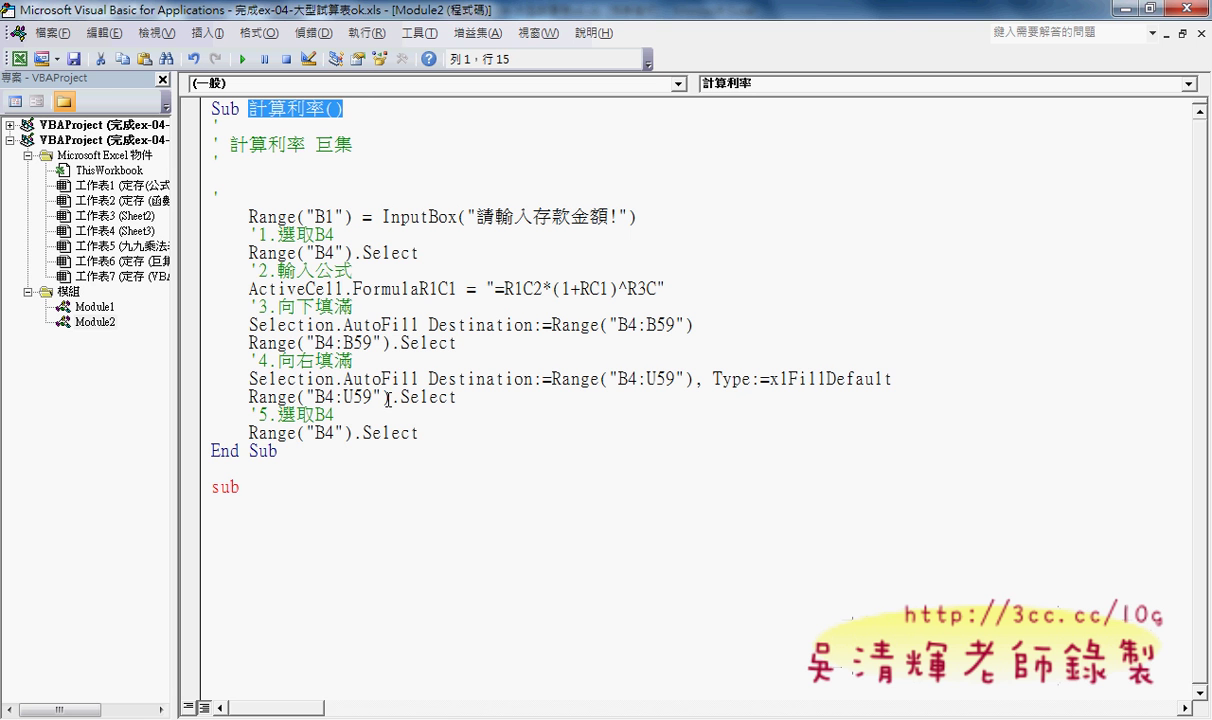
{"action": "left_click", "coordinate": [290, 490]}
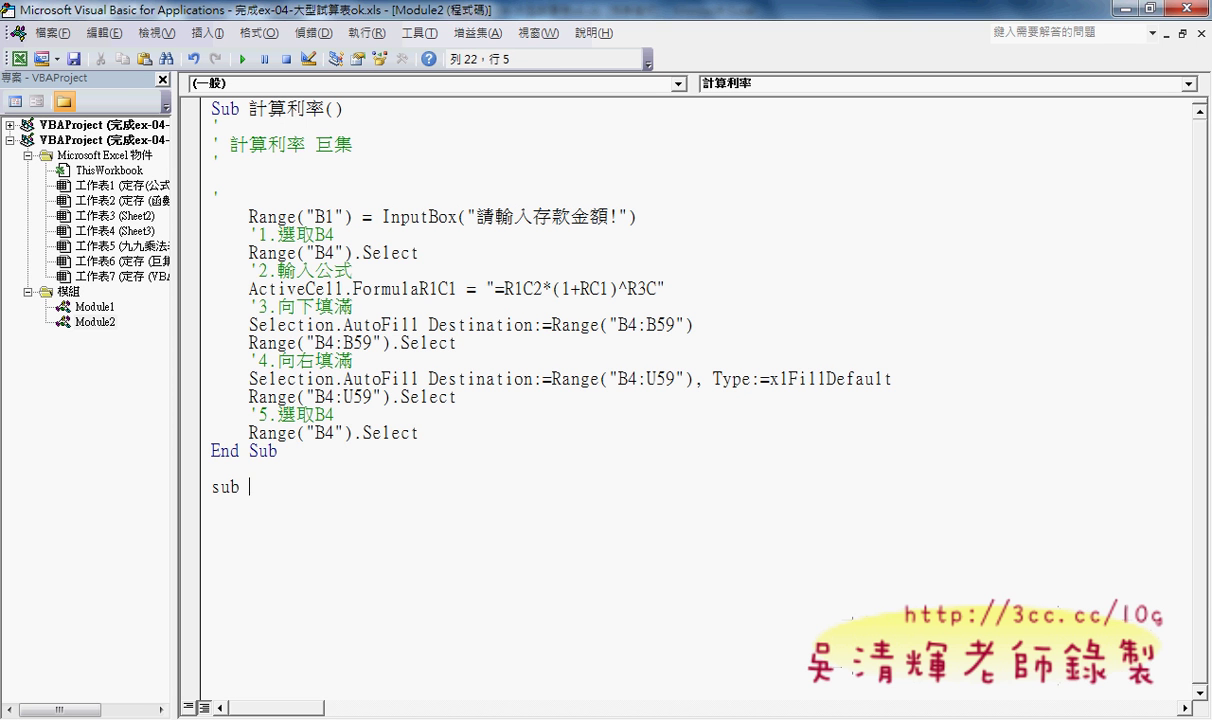
{"action": "key", "text": "ctrl+v"}
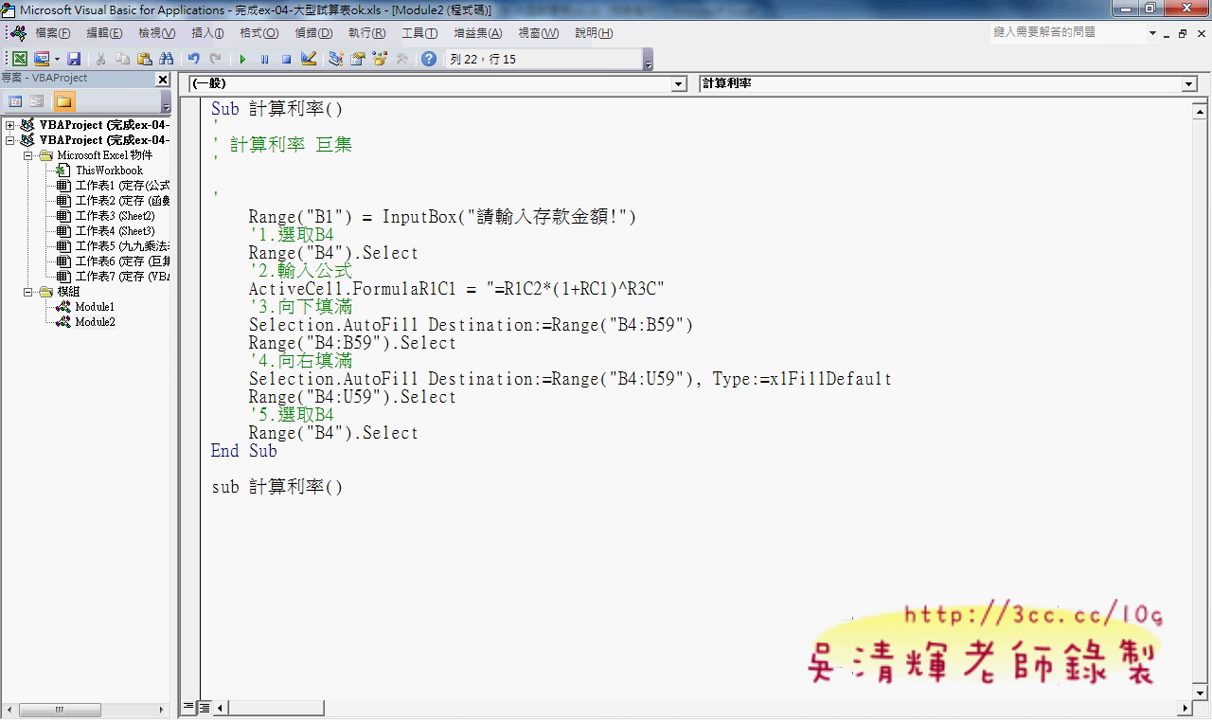
{"action": "left_click", "coordinate": [325, 487]}
{"action": "type", "text": "2"}
{"action": "left_click", "coordinate": [353, 487]}
{"action": "key", "text": "Return"}
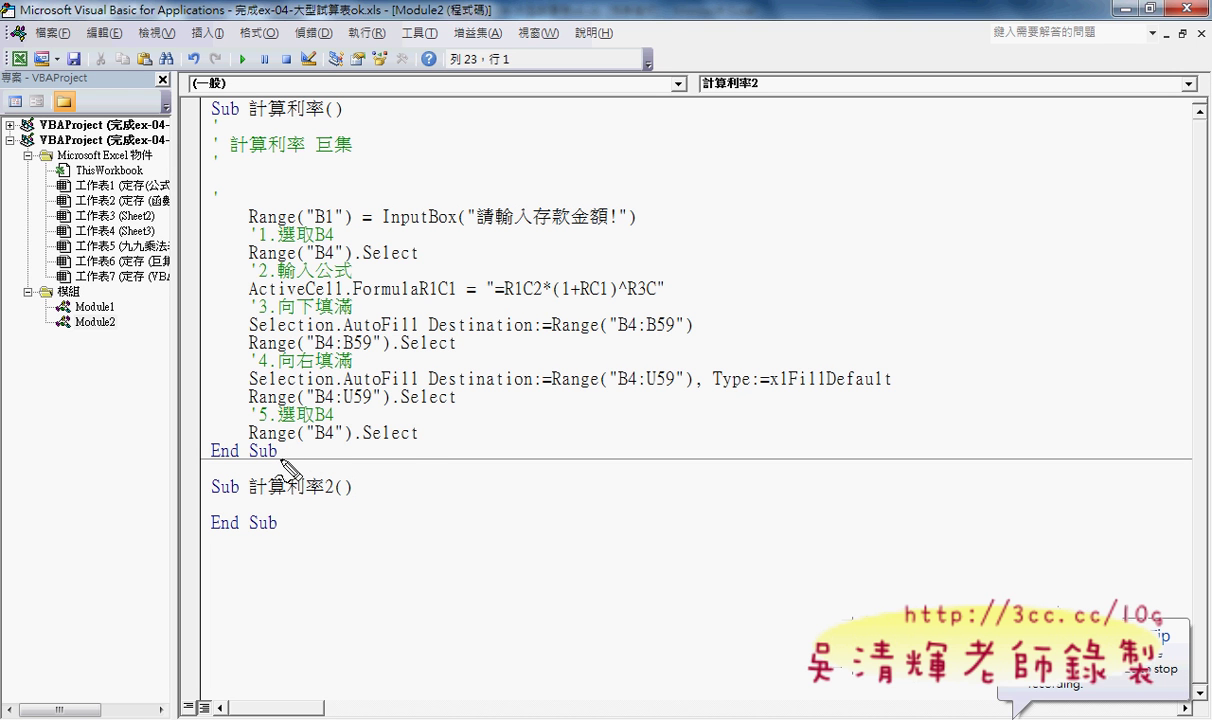
{"action": "left_click_drag", "start_coordinate": [280, 460], "coordinate": [425, 461]}
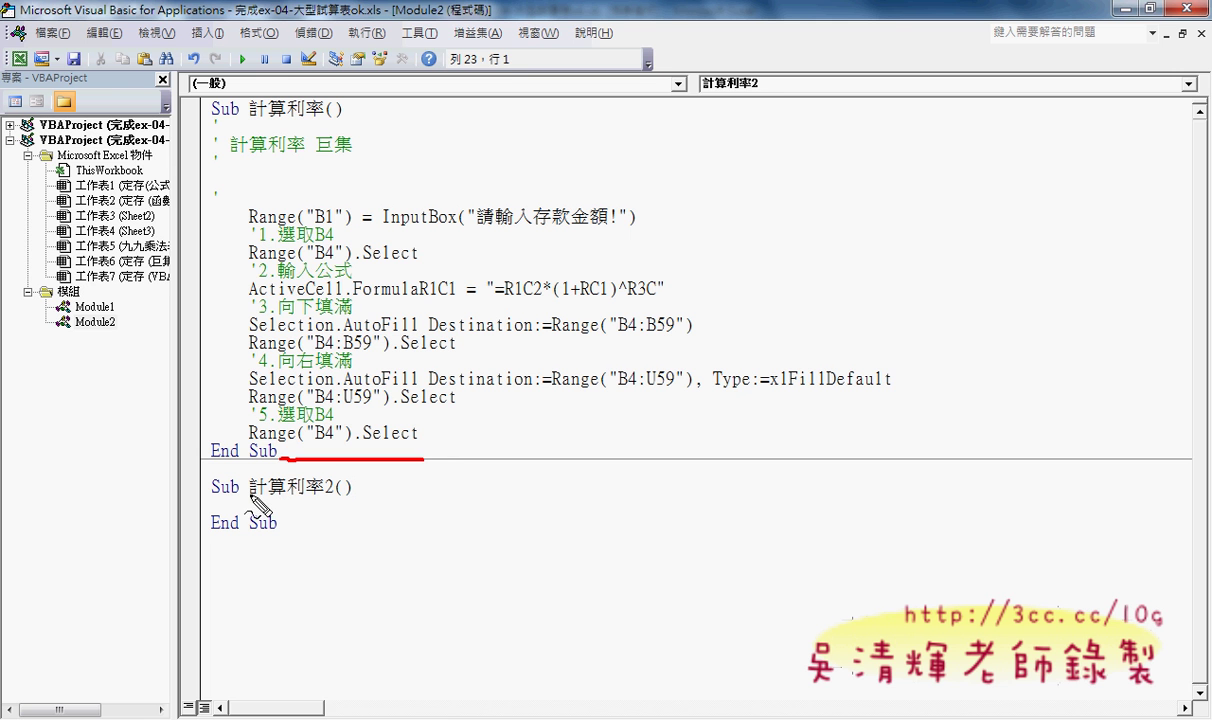
{"action": "left_click_drag", "start_coordinate": [237, 496], "coordinate": [246, 494]}
{"action": "left_click_drag", "start_coordinate": [337, 494], "coordinate": [352, 494]}
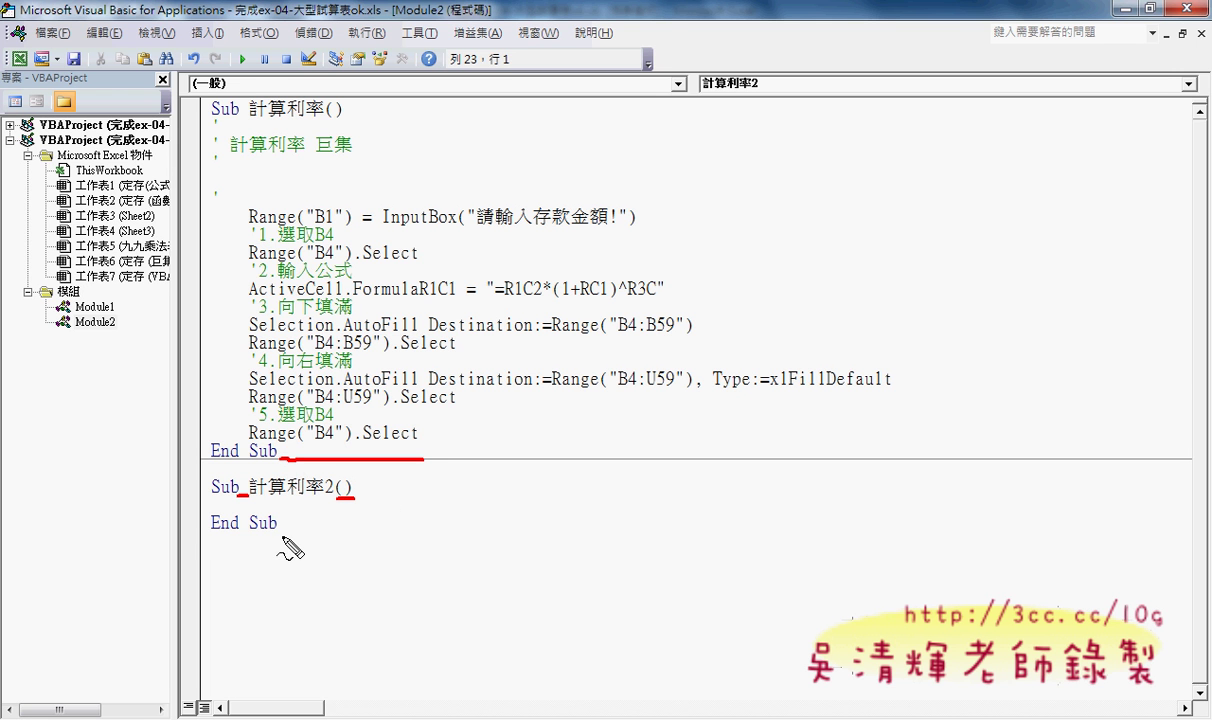
{"action": "left_click_drag", "start_coordinate": [282, 532], "coordinate": [206, 534]}
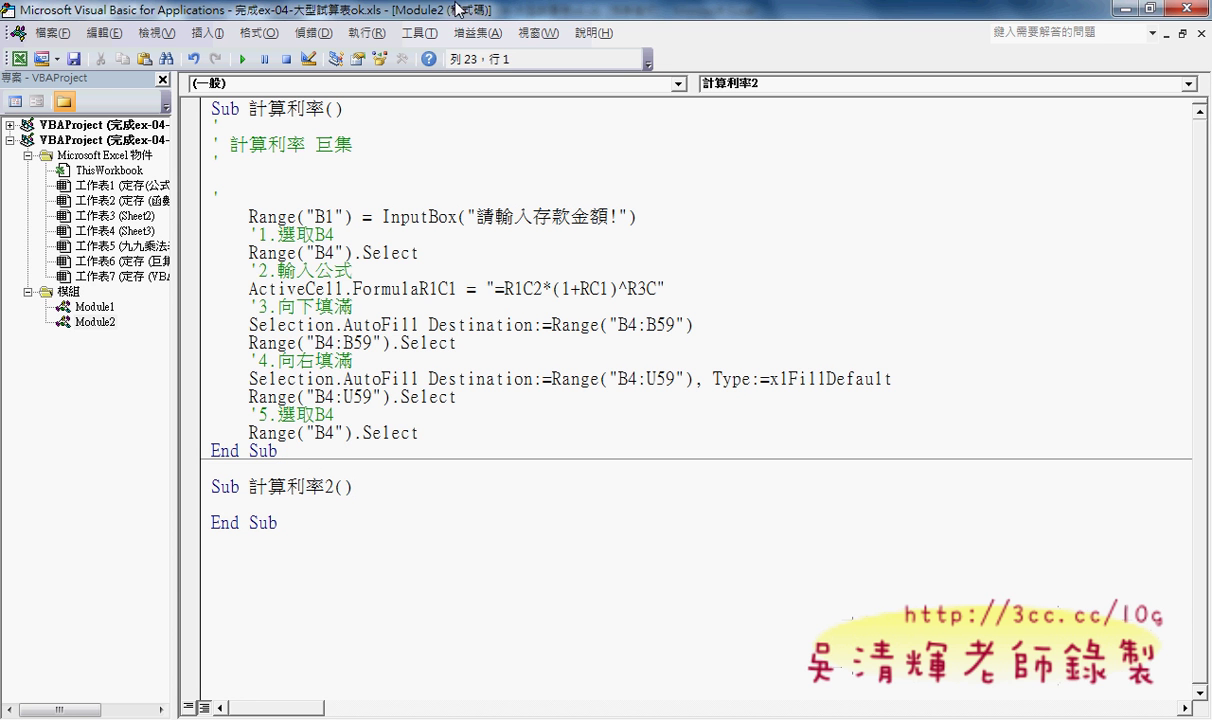
Step: Restore the VBA editor to a window over the sheet, lengthen it, and scroll to 計算利率2
{"action": "double_click", "coordinate": [381, 14]}
{"action": "left_click_drag", "start_coordinate": [642, 287], "coordinate": [410, 252]}
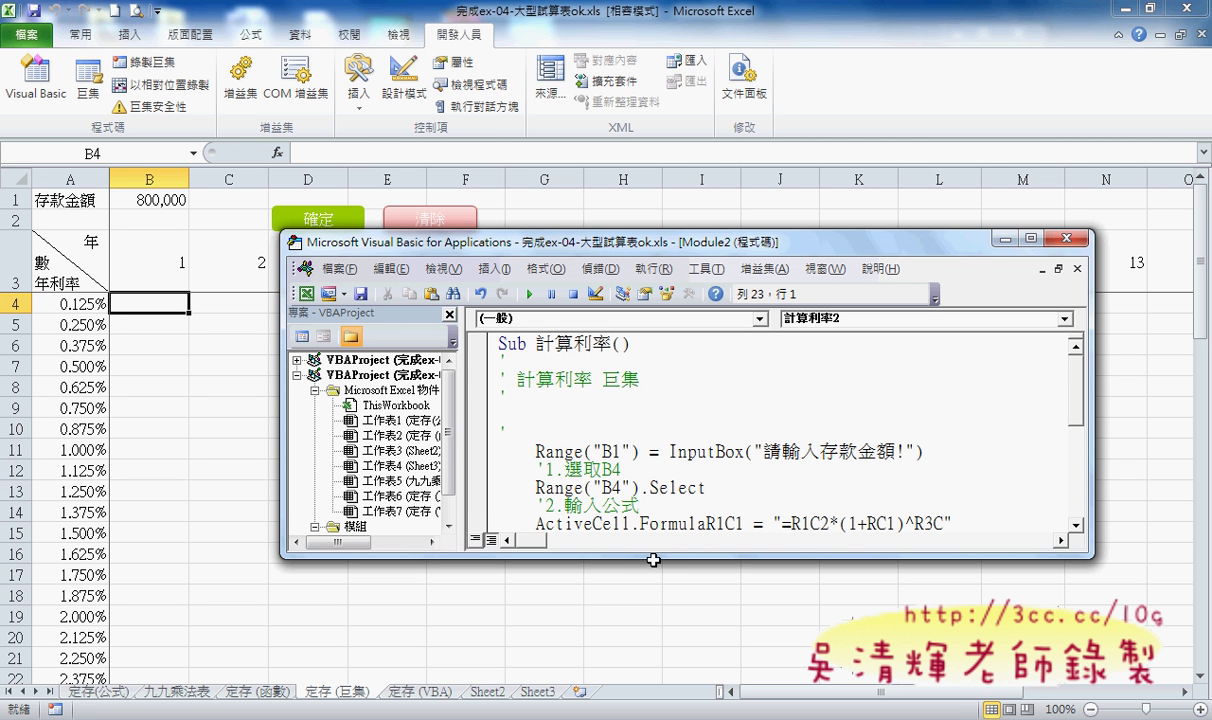
{"action": "left_click_drag", "start_coordinate": [652, 558], "coordinate": [640, 689]}
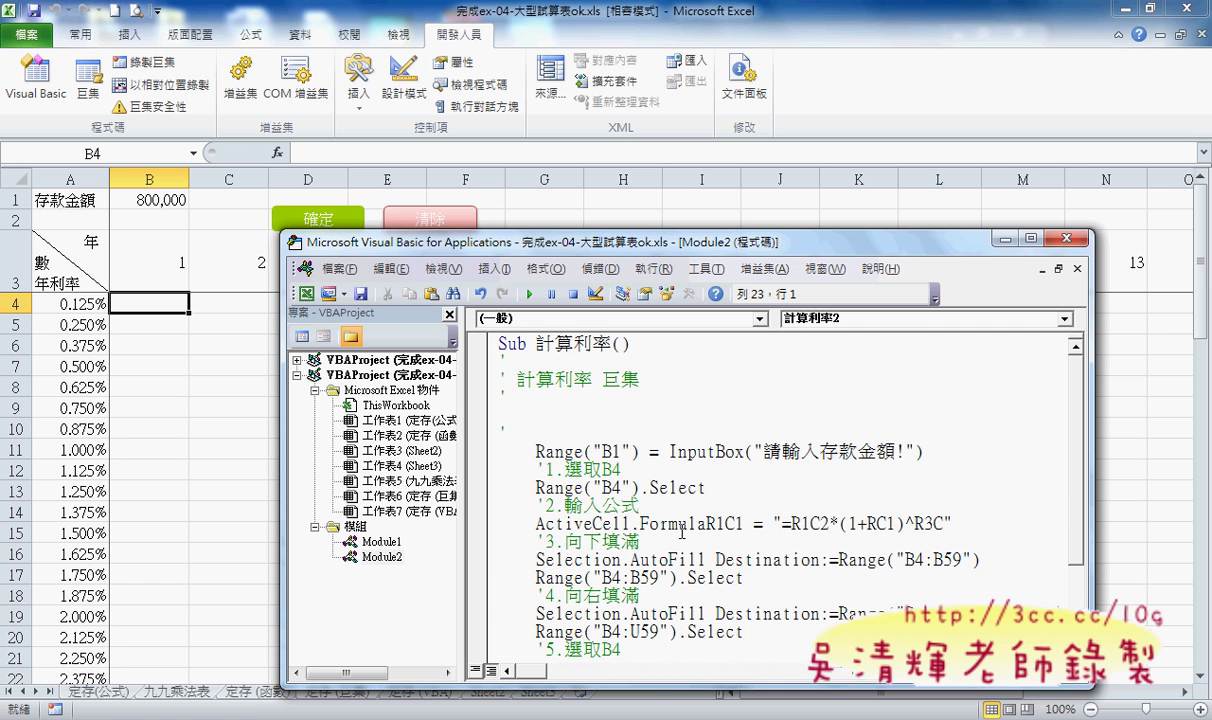
{"action": "scroll", "coordinate": [645, 505], "scroll_direction": "down", "scroll_amount": 2}
{"action": "scroll", "coordinate": [645, 505], "scroll_direction": "down", "scroll_amount": 1}
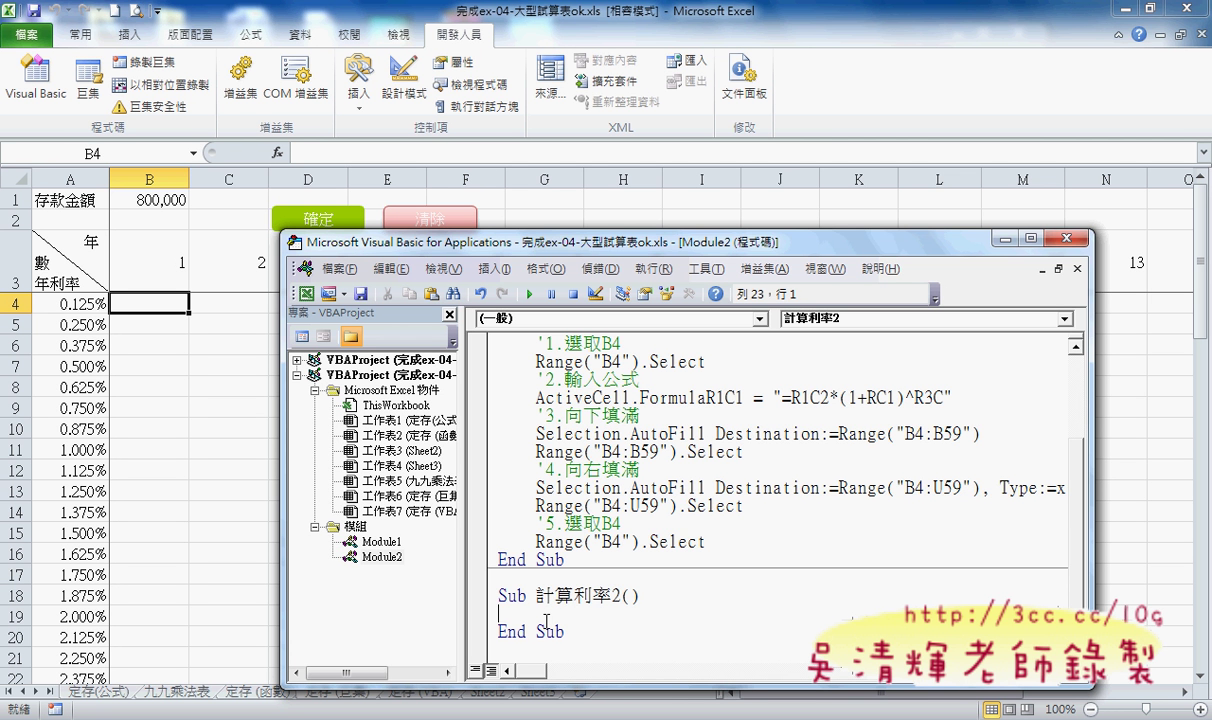
Step: Write the indented line Range("B4") = "123" inside 計算利率2
{"action": "key", "text": "Tab"}
{"action": "type", "text": "ra"}
{"action": "type", "text": "nge"}
{"action": "type", "text": "("}
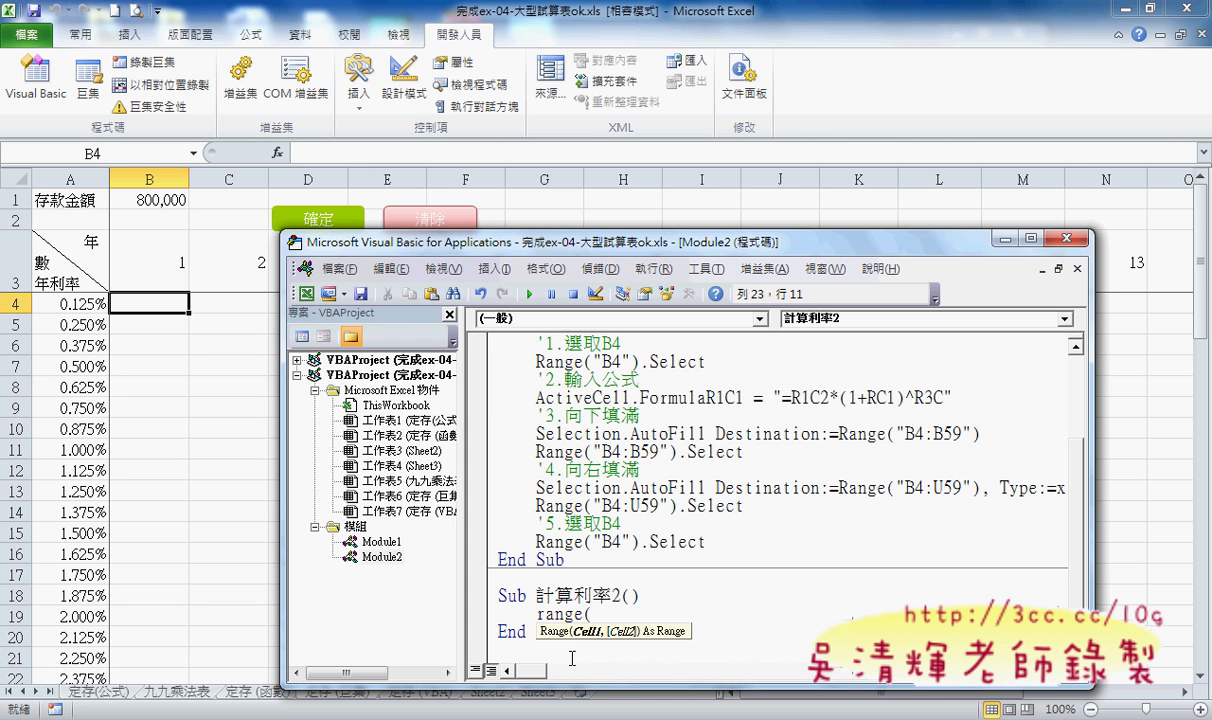
{"action": "type", "text": "\""}
{"action": "type", "text": "B"}
{"action": "type", "text": "4"}
{"action": "type", "text": "\")"}
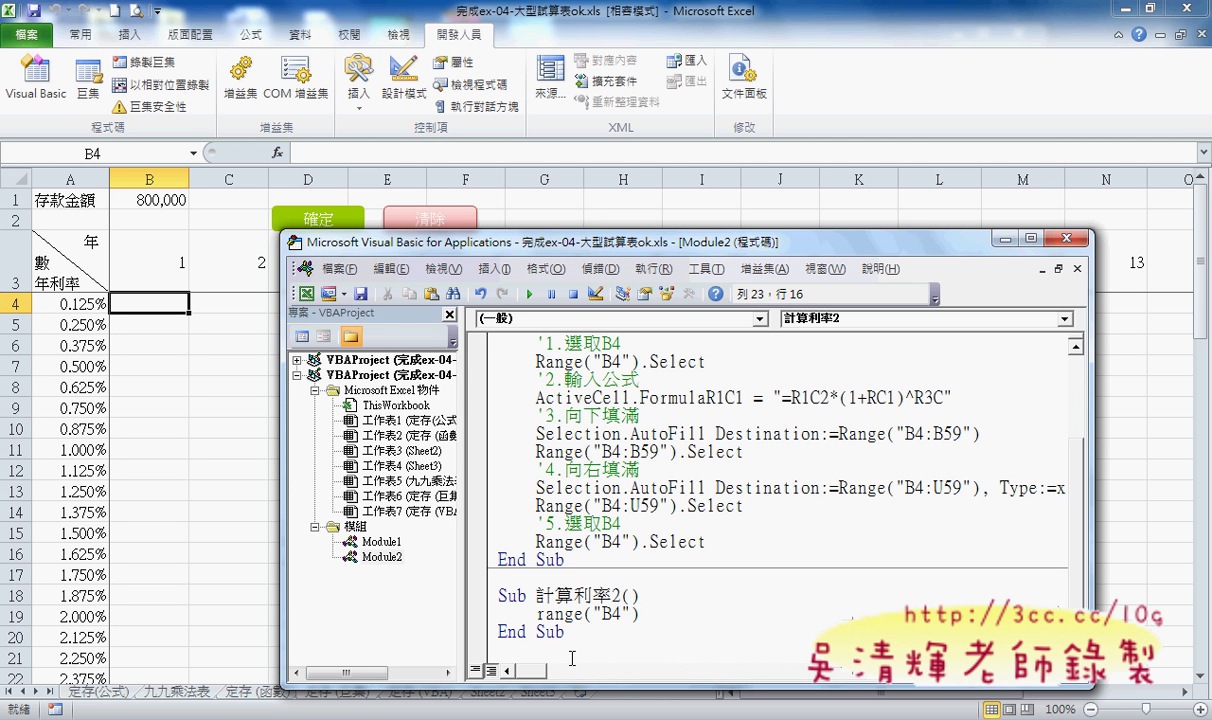
{"action": "type", "text": "="}
{"action": "type", "text": "\""}
{"action": "type", "text": "\"123"}
{"action": "scroll", "coordinate": [720, 645], "scroll_direction": "up", "scroll_amount": 1}
{"action": "scroll", "coordinate": [700, 620], "scroll_direction": "down", "scroll_amount": 1}
{"action": "left_click", "coordinate": [713, 613]}
Step: Run 計算利率2 so cell B4 shows 123, then highlight the Range("B4") part of the line
{"action": "left_click", "coordinate": [529, 294]}
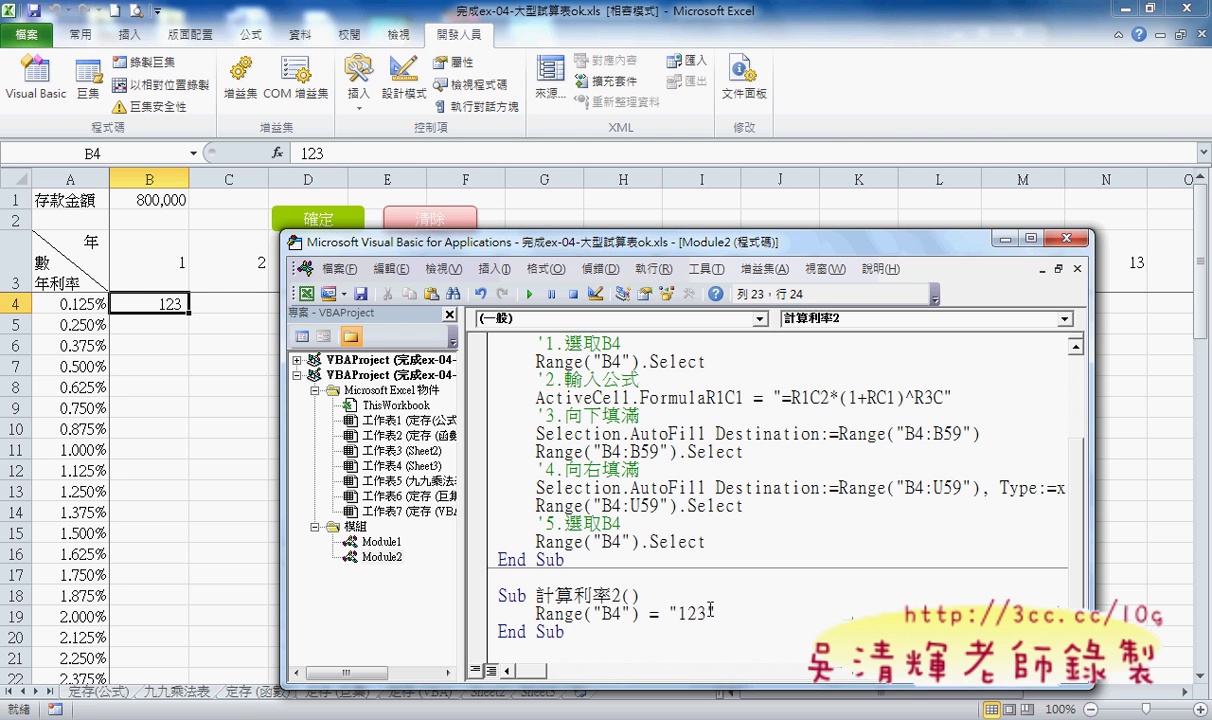
{"action": "left_click_drag", "start_coordinate": [536, 613], "coordinate": [641, 613]}
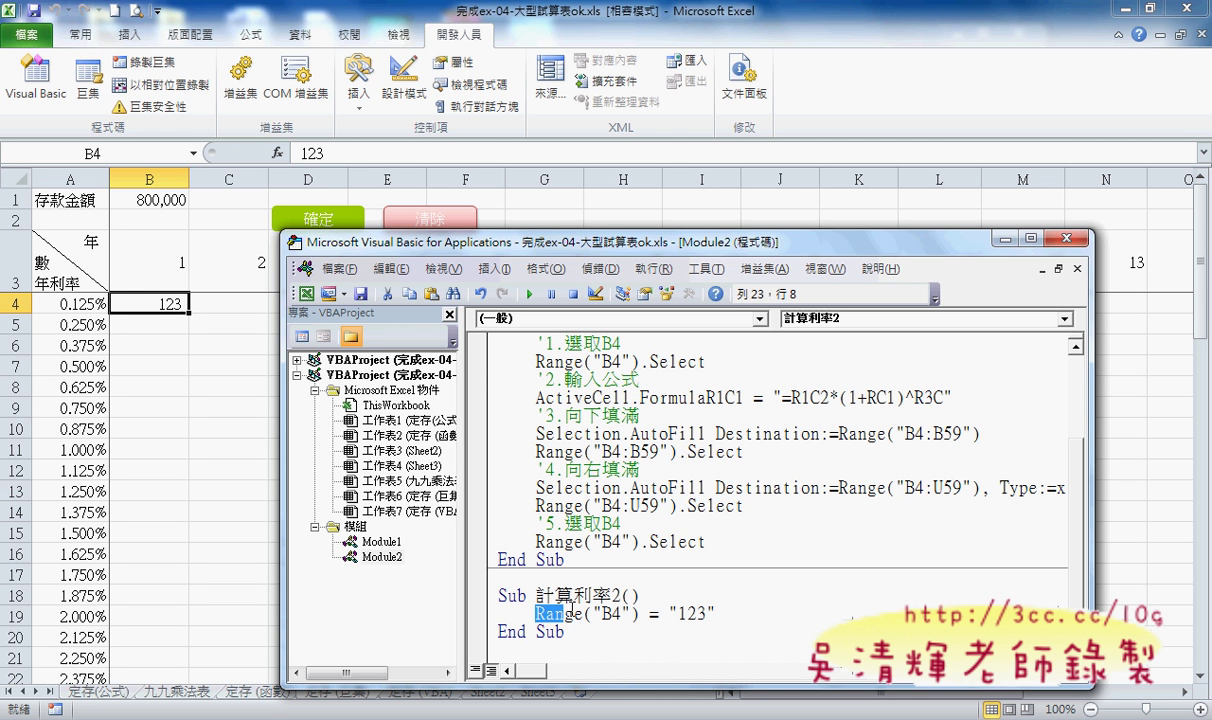
{"action": "left_click", "coordinate": [736, 608]}
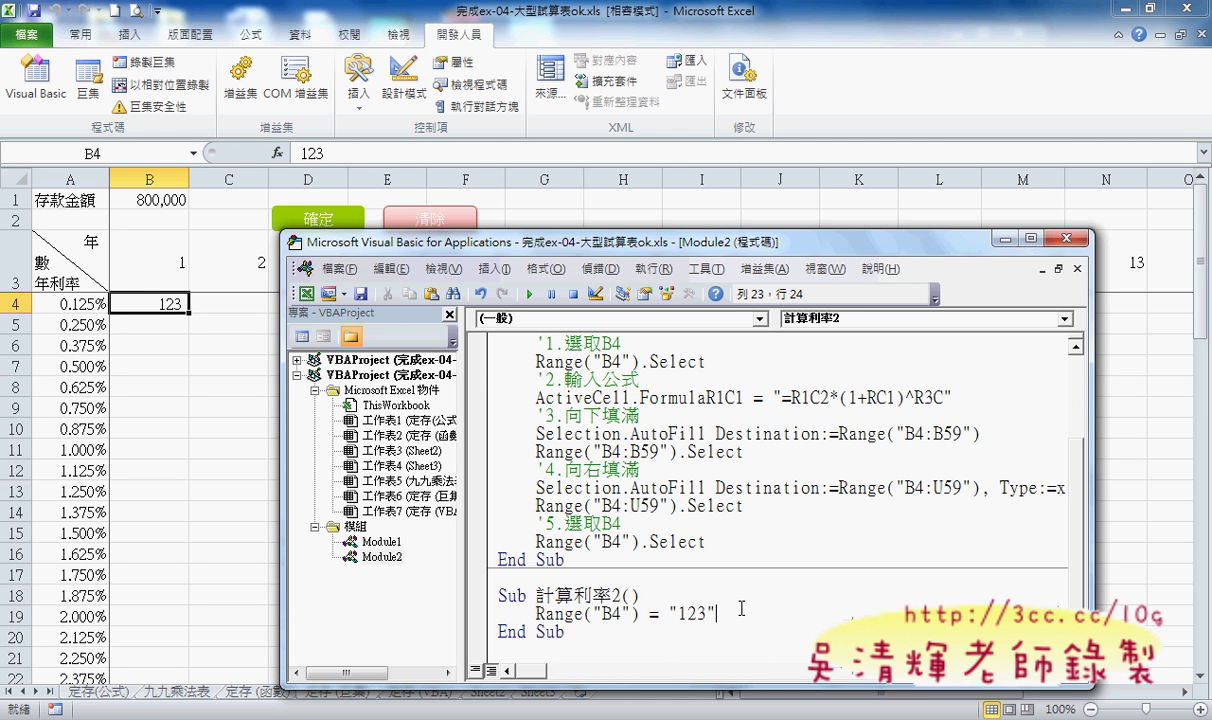
Step: Comment out the Range("B4") line with an apostrophe and start a new line with cells(
{"action": "key", "text": "Home"}
{"action": "type", "text": "'"}
{"action": "key", "text": "End"}
{"action": "key", "text": "Return"}
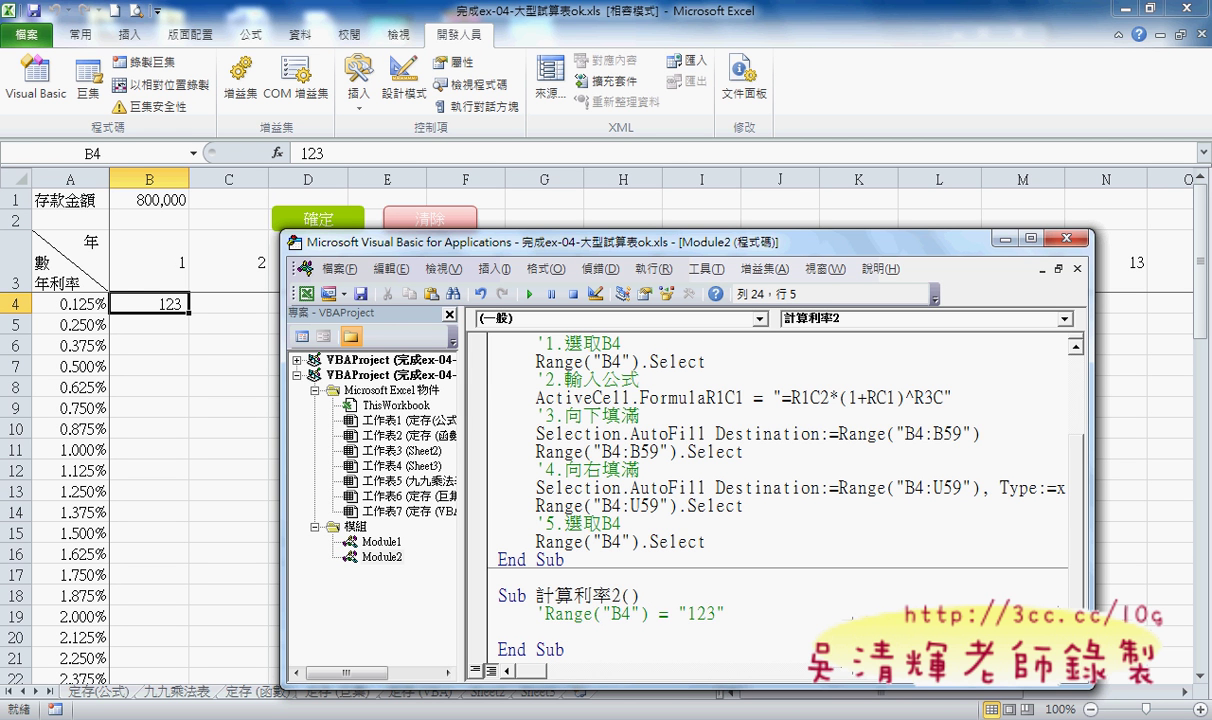
{"action": "type", "text": "ce"}
{"action": "type", "text": "lls"}
{"action": "type", "text": "("}
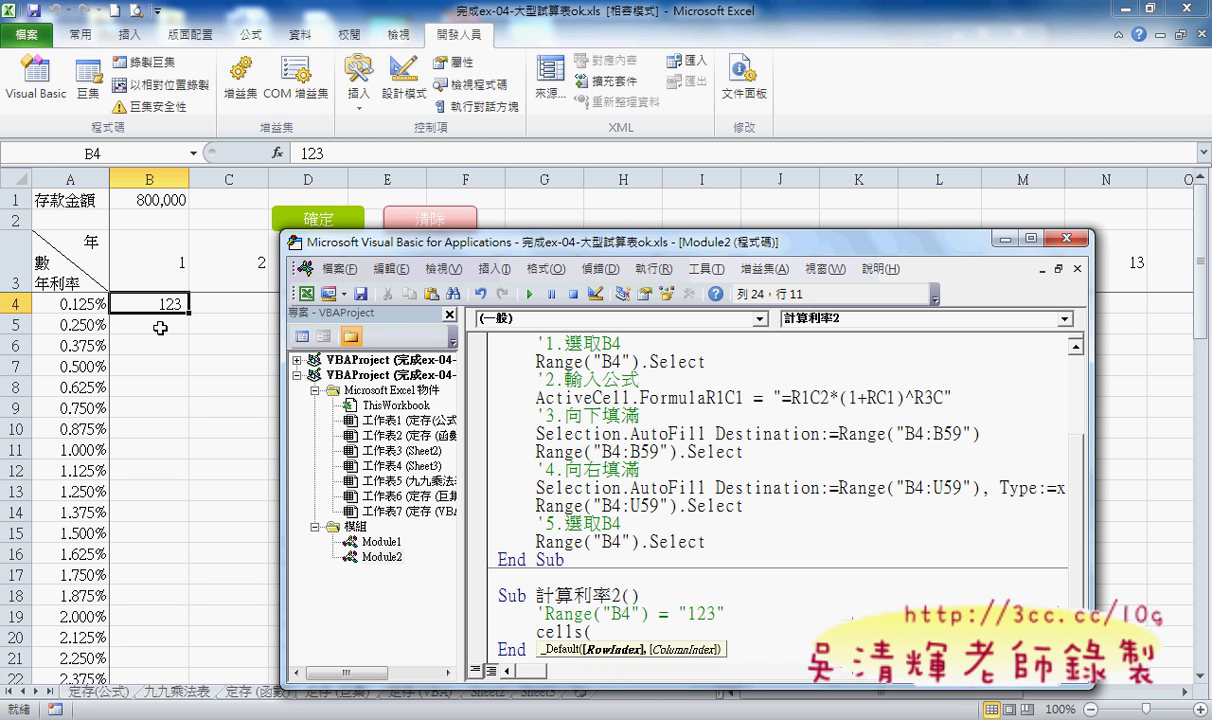
Step: Complete the line as Cells(5, 2) = "456" and run 計算利率2 so cell B5 shows 456
{"action": "type", "text": "5"}
{"action": "type", "text": ","}
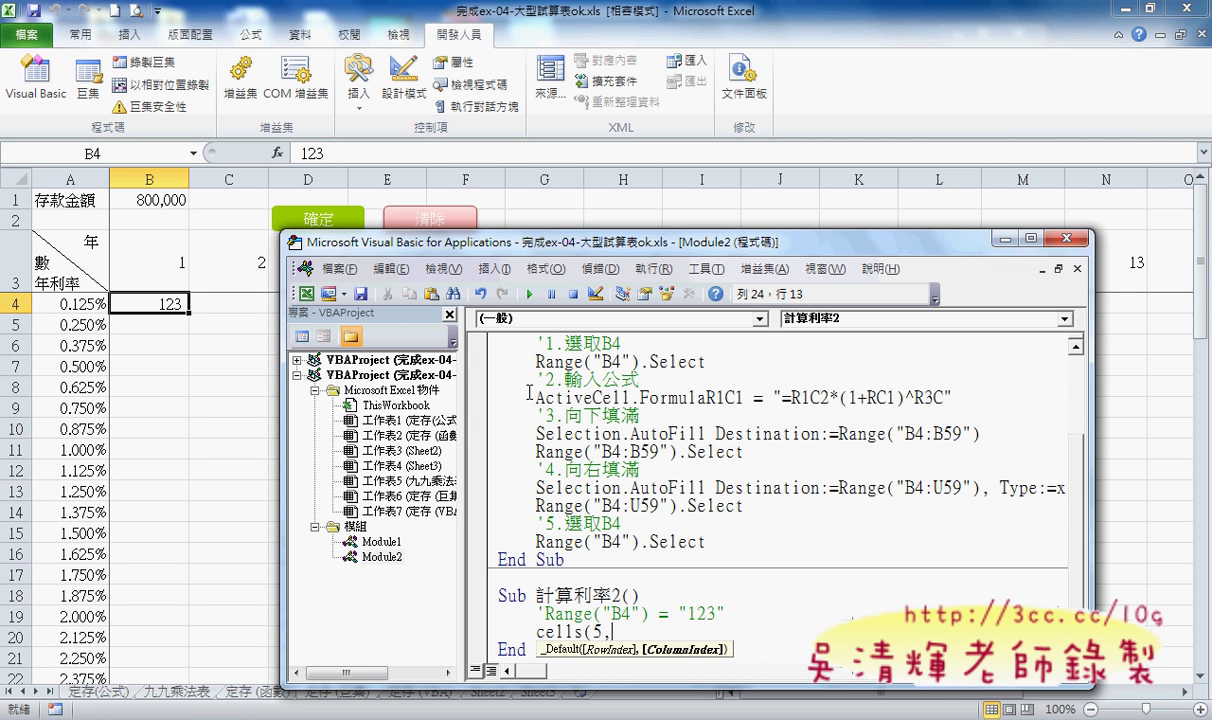
{"action": "type", "text": "2"}
{"action": "type", "text": ")"}
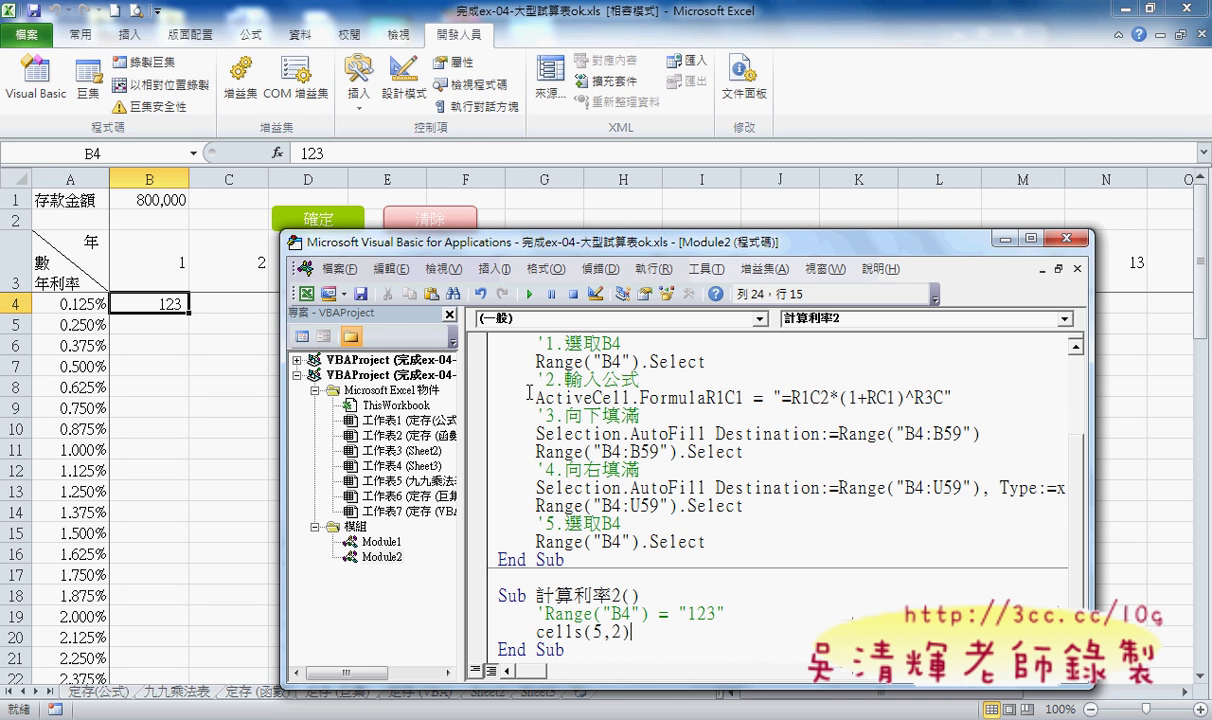
{"action": "type", "text": "=\"\""}
{"action": "key", "text": "Left"}
{"action": "type", "text": "4"}
{"action": "type", "text": "56"}
{"action": "left_click", "coordinate": [685, 632]}
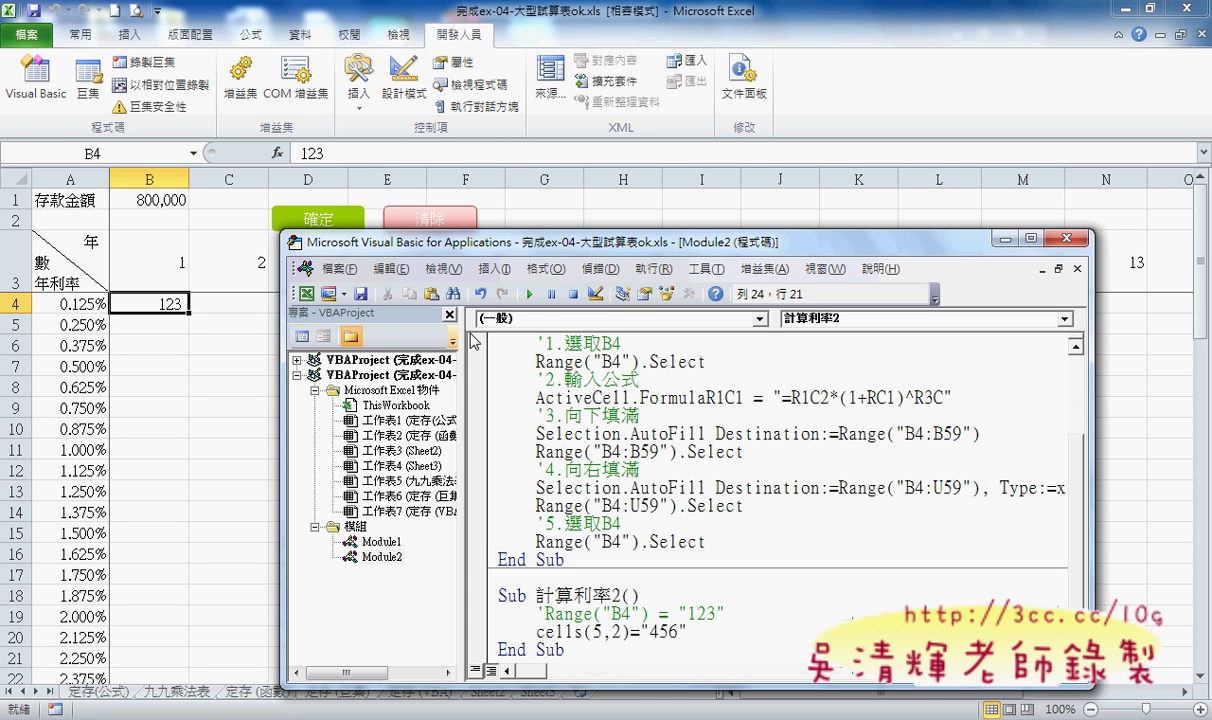
{"action": "left_click", "coordinate": [531, 295]}
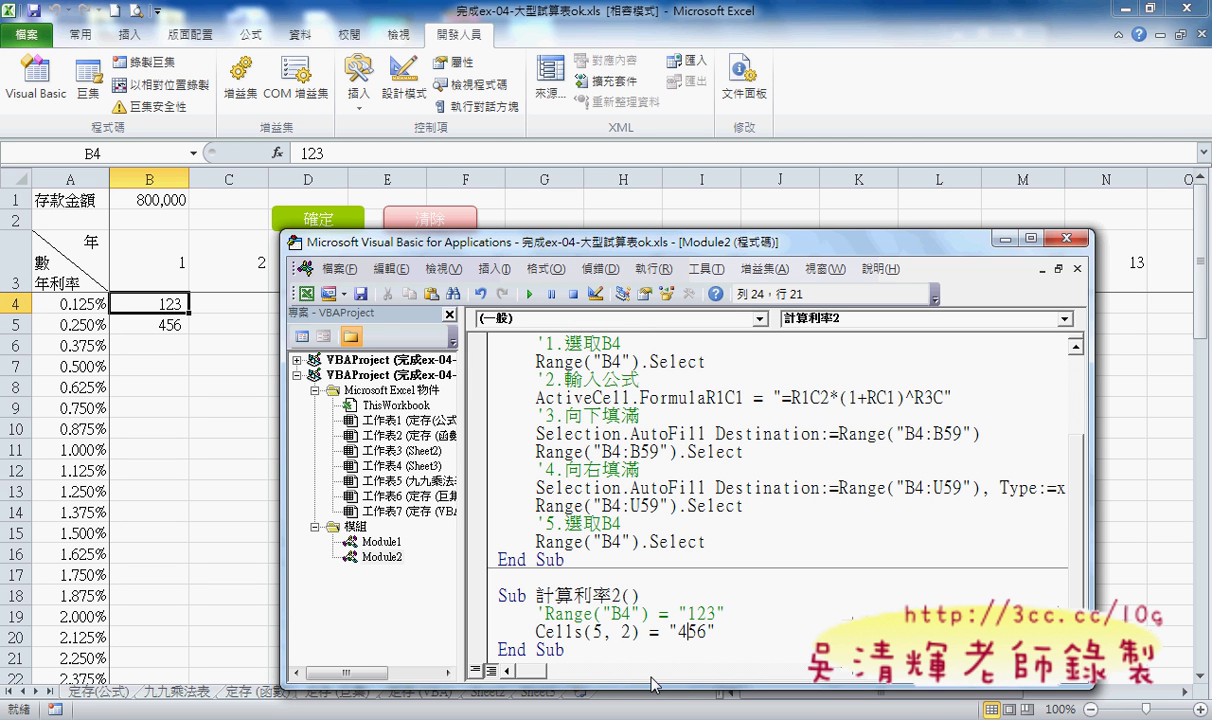
{"action": "left_click", "coordinate": [757, 618]}
{"action": "mouse_move", "coordinate": [553, 622]}
{"action": "left_mouse_down"}
{"action": "mouse_move", "coordinate": [580, 622]}
{"action": "mouse_move", "coordinate": [582, 637]}
{"action": "left_mouse_up"}
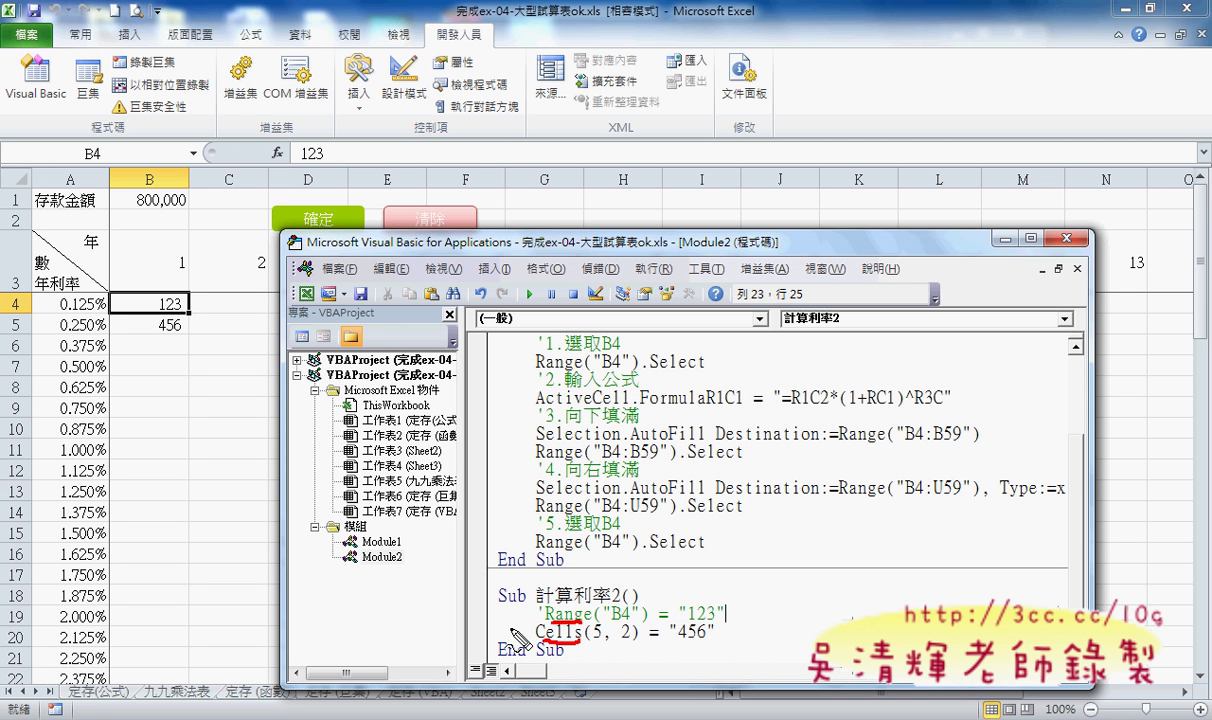
{"action": "left_click_drag", "start_coordinate": [511, 625], "coordinate": [528, 618]}
{"action": "left_click_drag", "start_coordinate": [536, 604], "coordinate": [585, 603]}
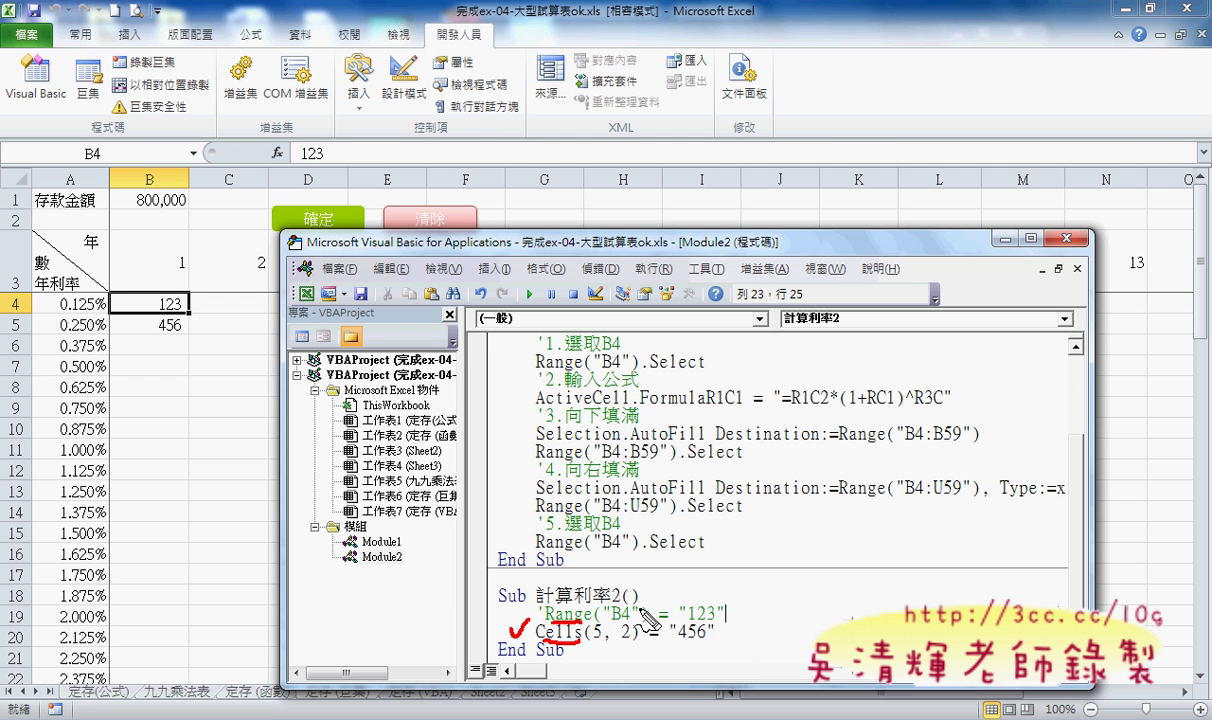